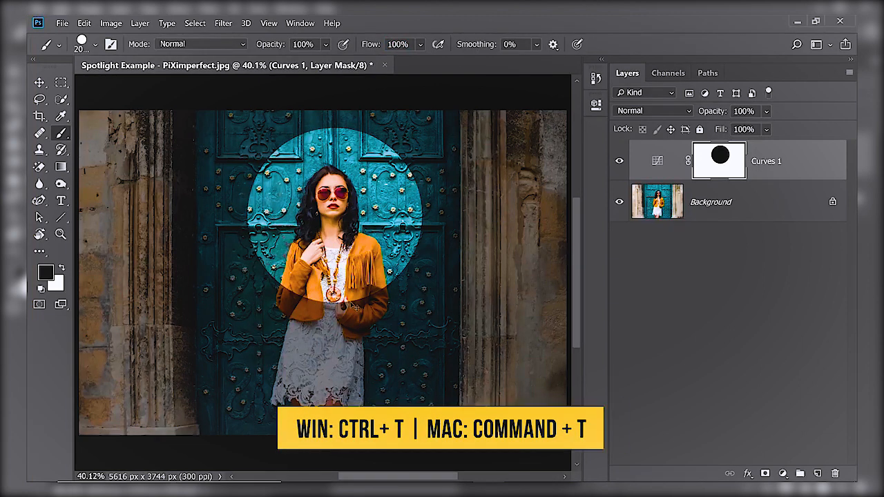
# Free-transform the circle on the Curves 1 layer mask, stretching it into a tall oval and moving it over the woman.
pyautogui.hotkey('ctrl', 't')
pyautogui.moveTo(335, 125); pyautogui.dragTo(335, 97)
pyautogui.moveTo(335, 303); pyautogui.dragTo(332, 422)
pyautogui.moveTo(422, 260); pyautogui.dragTo(432, 260)
pyautogui.moveTo(347, 296); pyautogui.dragTo(331, 296)
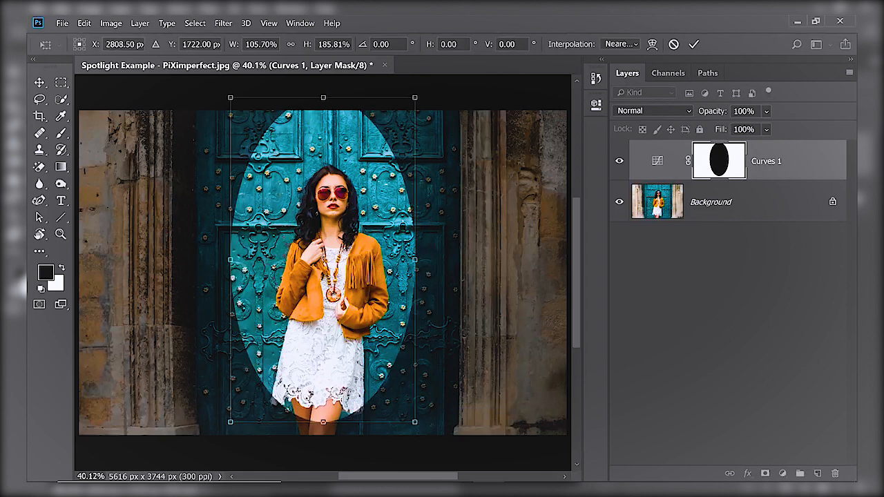
pyautogui.moveTo(316, 181); pyautogui.dragTo(324, 172)
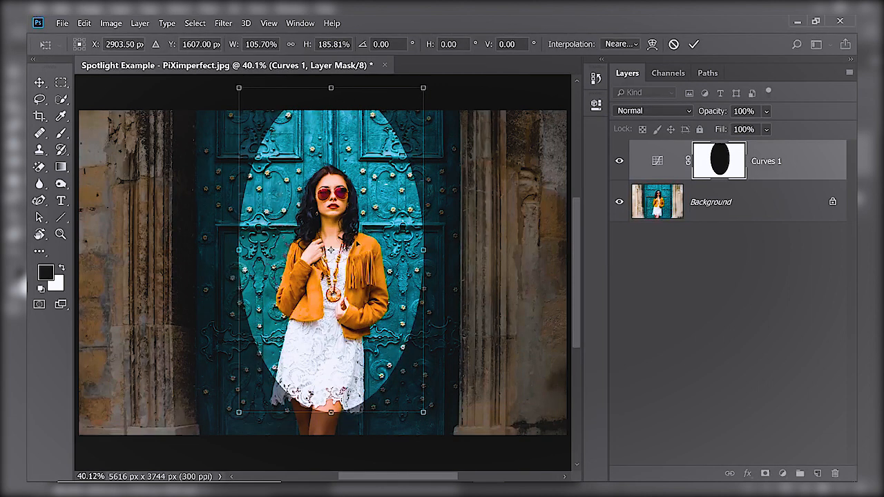
# Distort the oval by spreading its bottom corners outward and pulling its top corners inward.
pyautogui.rightClick(359, 233)
pyautogui.click(385, 293)
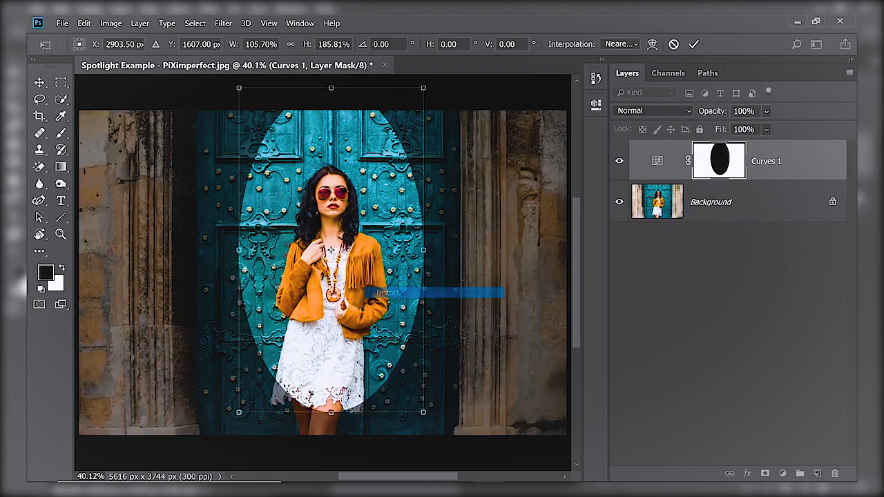
pyautogui.moveTo(239, 412); pyautogui.dragTo(211, 453)
pyautogui.moveTo(423, 413); pyautogui.dragTo(452, 447)
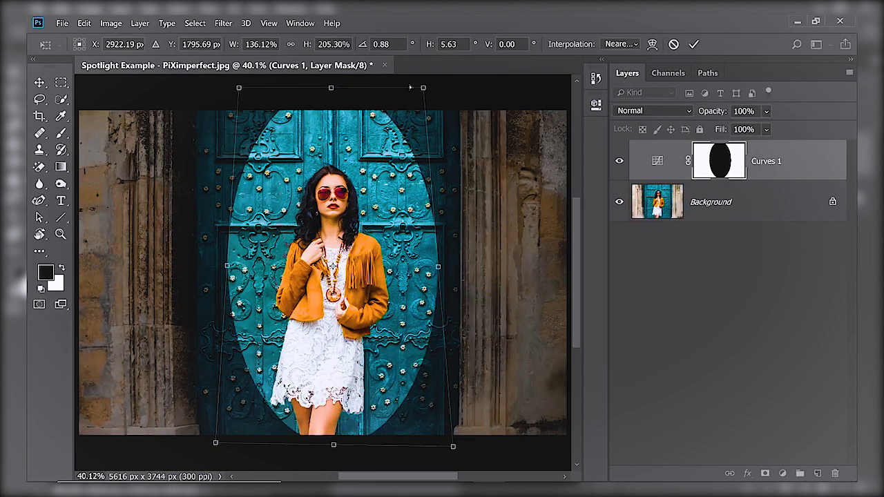
pyautogui.moveTo(423, 88); pyautogui.dragTo(400, 86)
pyautogui.moveTo(238, 88); pyautogui.dragTo(256, 91)
# Switch the transform to Warp and pull the warp handles to round the mask into an egg-shaped spotlight.
pyautogui.rightClick(360, 200)
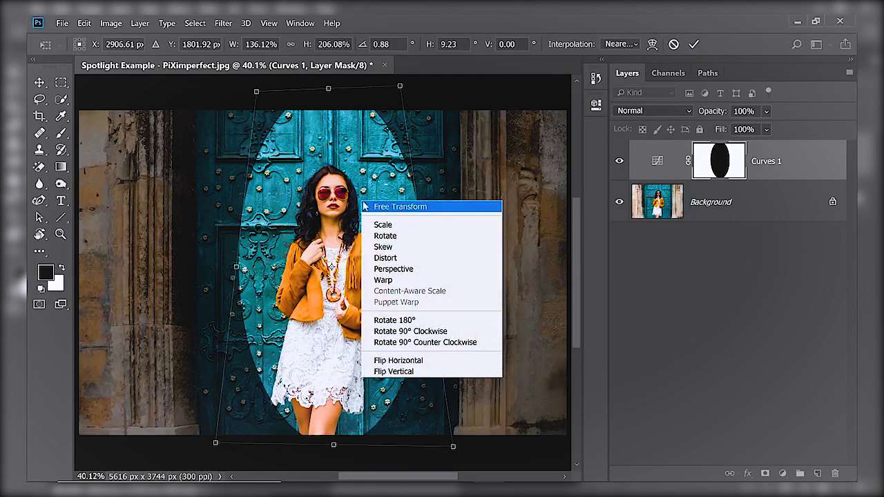
pyautogui.click(385, 281)
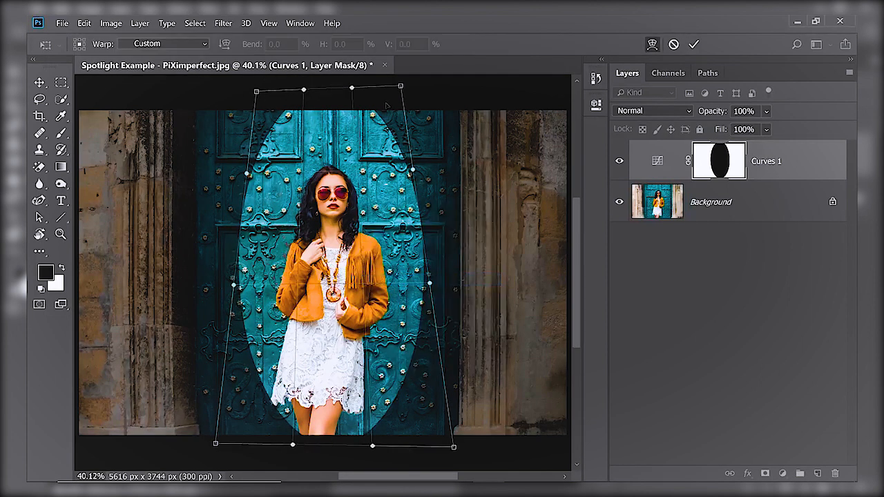
pyautogui.moveTo(387, 112); pyautogui.dragTo(373, 116)
pyautogui.moveTo(288, 113)
pyautogui.mouseDown()
pyautogui.moveTo(304, 125)
pyautogui.moveTo(293, 120)
pyautogui.mouseUp()
pyautogui.moveTo(257, 386); pyautogui.dragTo(238, 393)
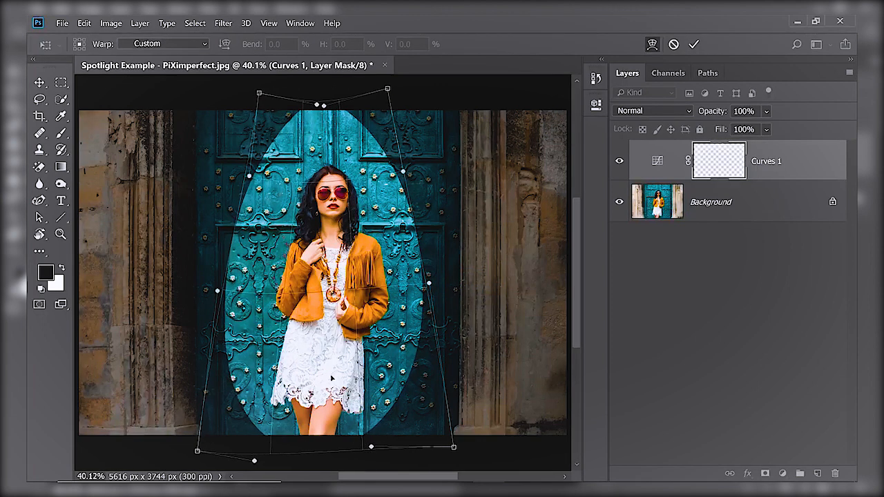
pyautogui.moveTo(399, 375); pyautogui.dragTo(414, 385)
pyautogui.moveTo(326, 412); pyautogui.dragTo(328, 385)
pyautogui.moveTo(228, 349); pyautogui.dragTo(236, 340)
pyautogui.moveTo(426, 343); pyautogui.dragTo(418, 329)
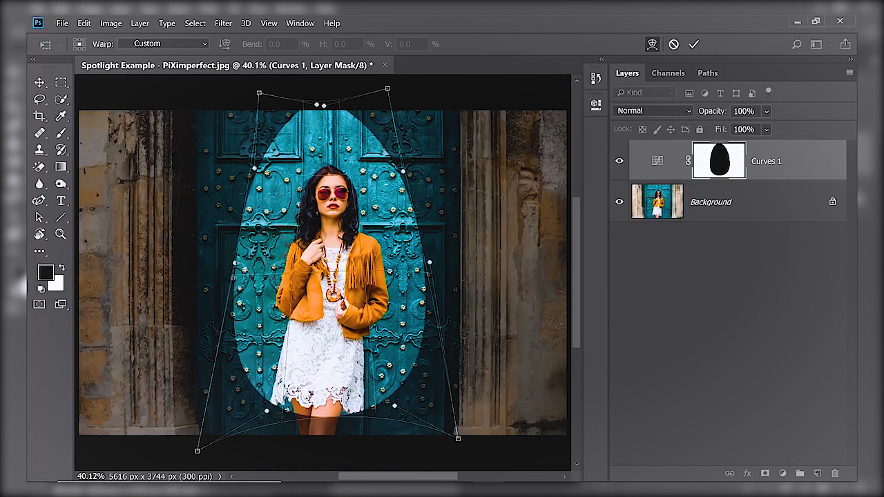
# Fine-tune the remaining warp handles around the top and bottom of the shape and commit the transform.
pyautogui.moveTo(352, 115); pyautogui.dragTo(359, 112)
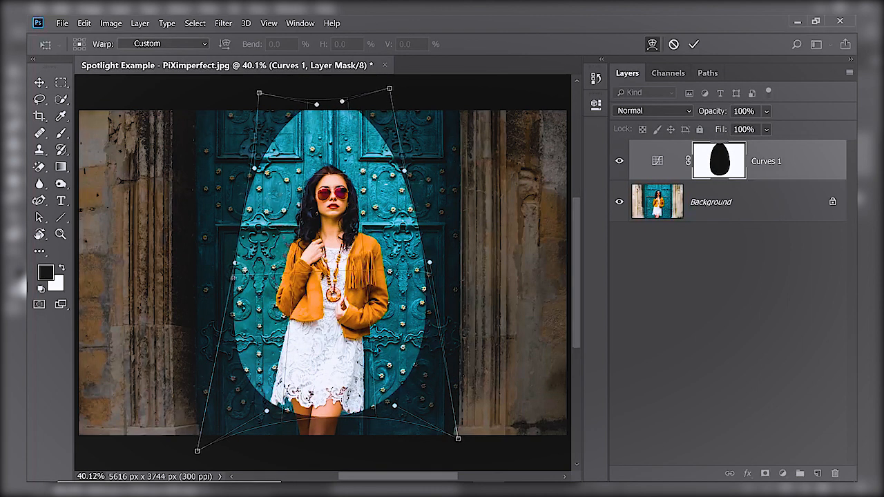
pyautogui.moveTo(335, 413); pyautogui.dragTo(336, 419)
pyautogui.moveTo(229, 341); pyautogui.dragTo(230, 333)
pyautogui.moveTo(385, 392); pyautogui.dragTo(383, 383)
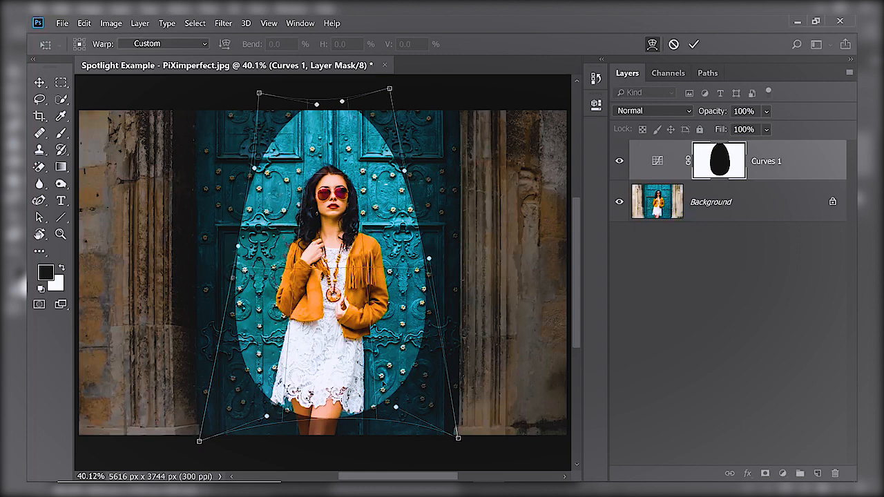
pyautogui.press('Return')
# Open the mask's Properties, set its Feather to 43 px, and close the panel.
pyautogui.press('b')
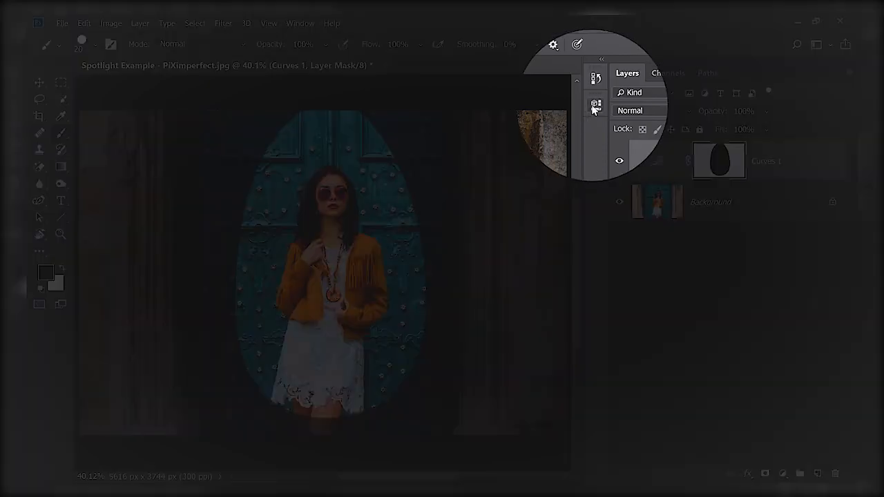
pyautogui.click(596, 104)
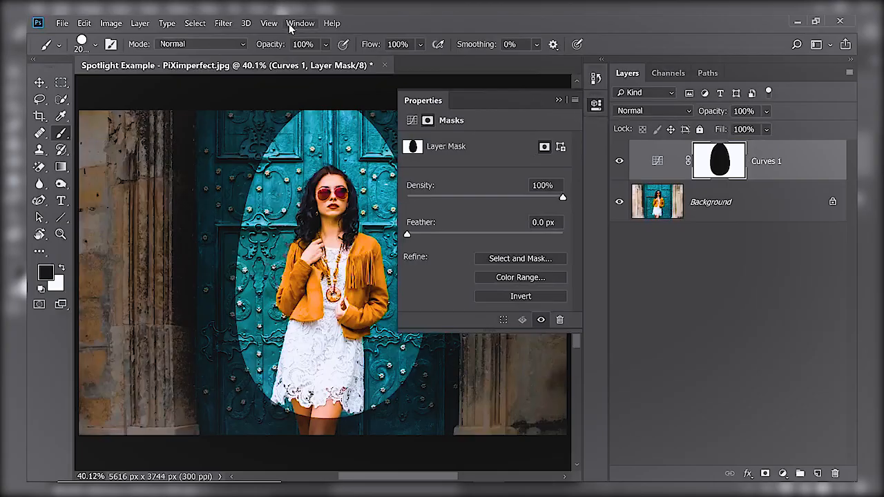
pyautogui.click(290, 24)
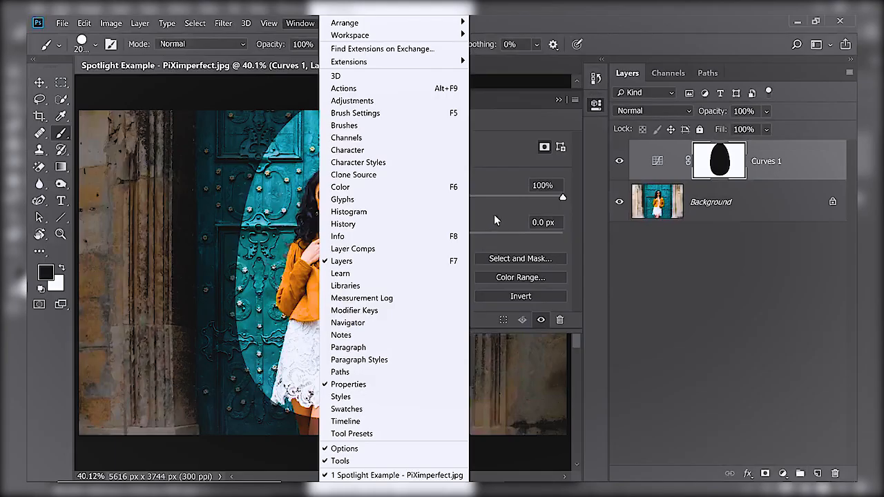
pyautogui.click(493, 214)
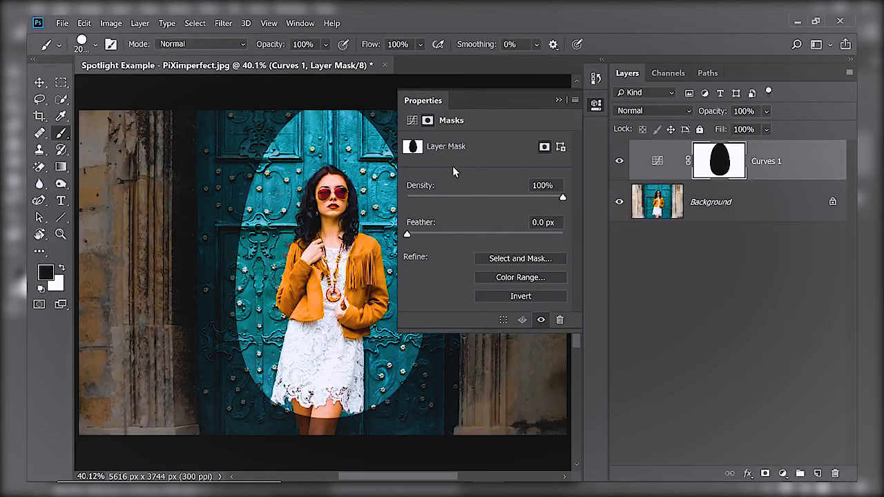
pyautogui.click(433, 233)
pyautogui.moveTo(468, 238); pyautogui.dragTo(536, 237)
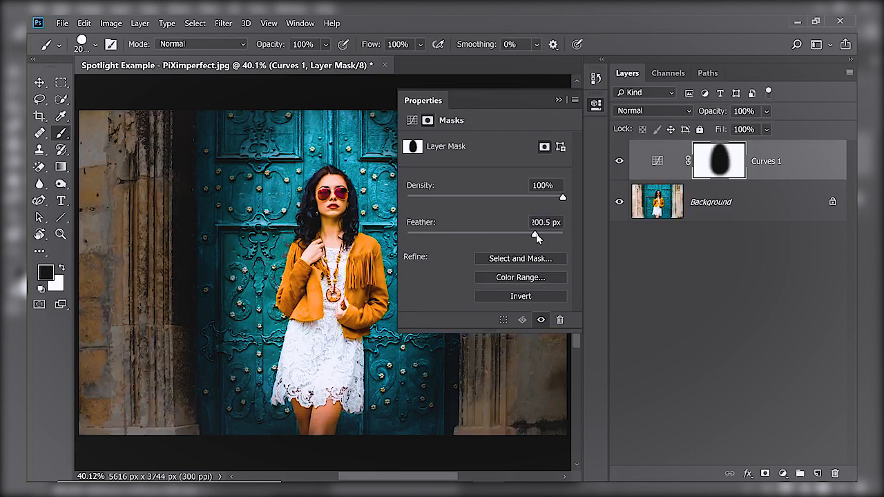
pyautogui.click(544, 233)
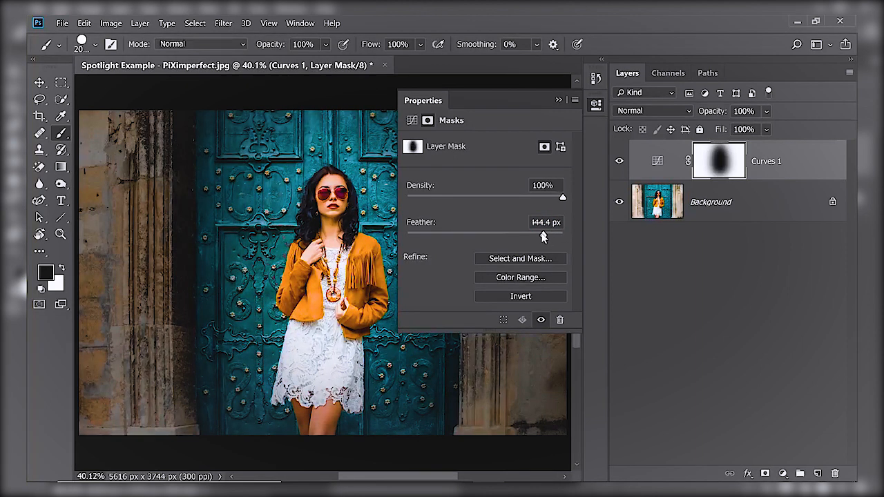
pyautogui.click(547, 222)
pyautogui.press('Return')
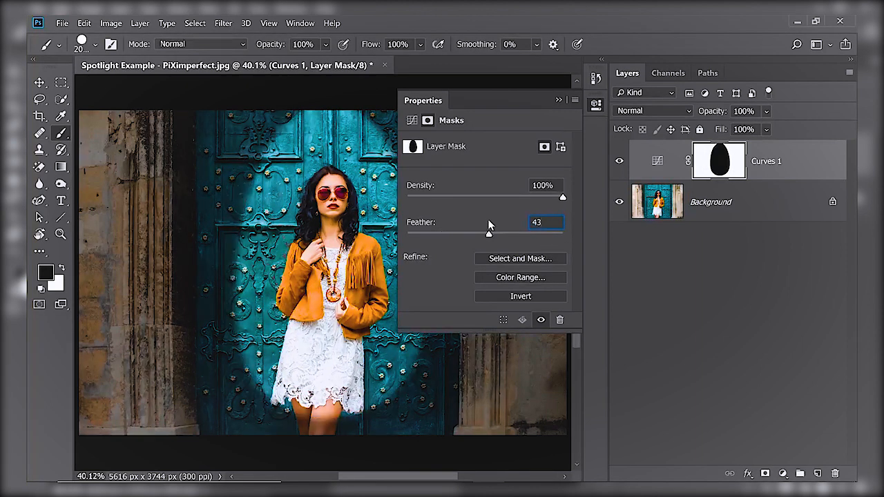
pyautogui.click(559, 100)
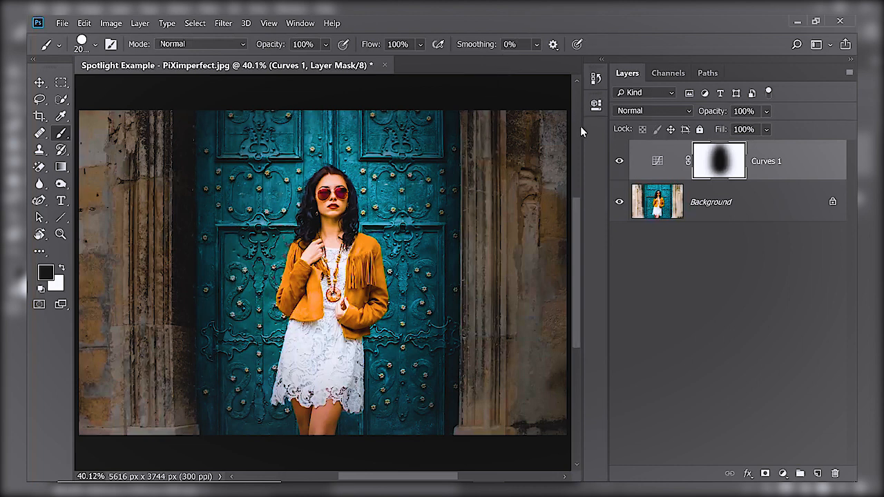
# Rename the Curves 1 layer to Darkening the BG.
pyautogui.doubleClick(776, 170)
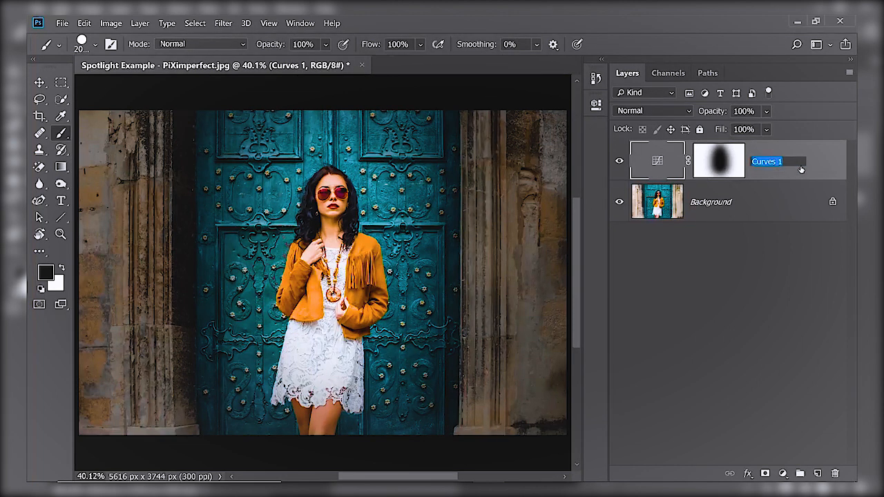
pyautogui.write('Darkening the B')
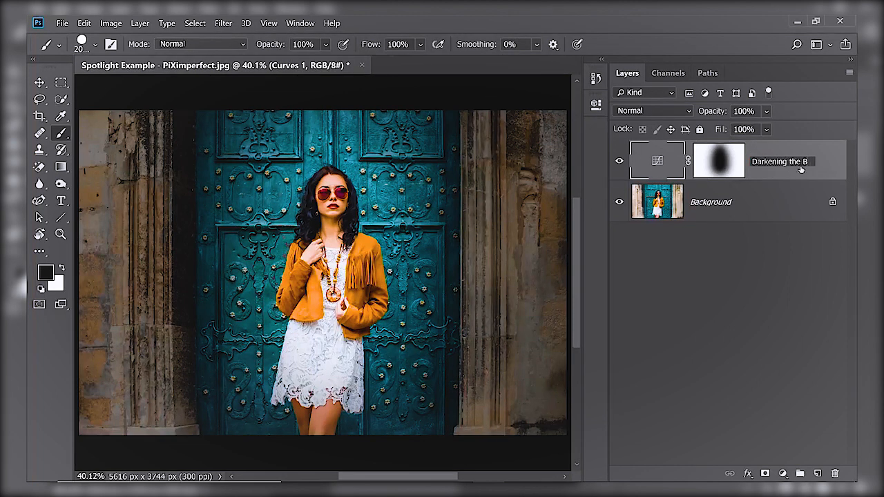
pyautogui.write('G')
pyautogui.press('Return')
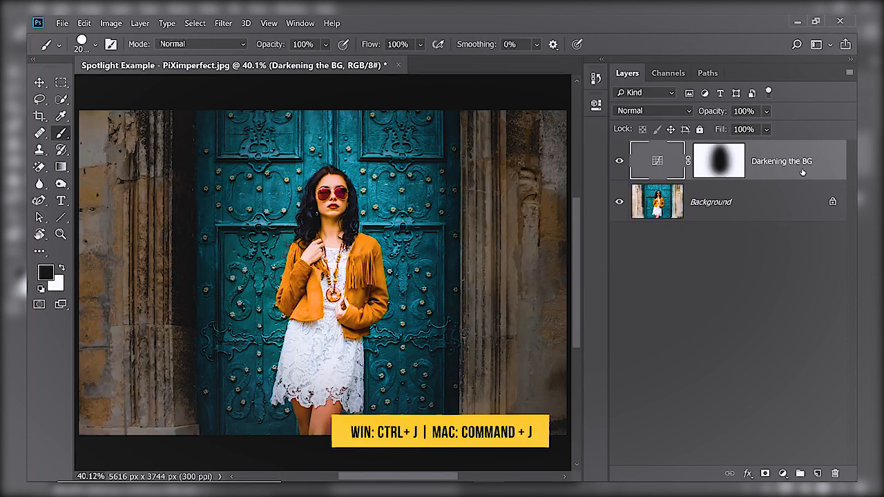
# Duplicate the Darkening the BG layer and rename the copy to Brightening the Subject.
pyautogui.hotkey('ctrl', 'j')
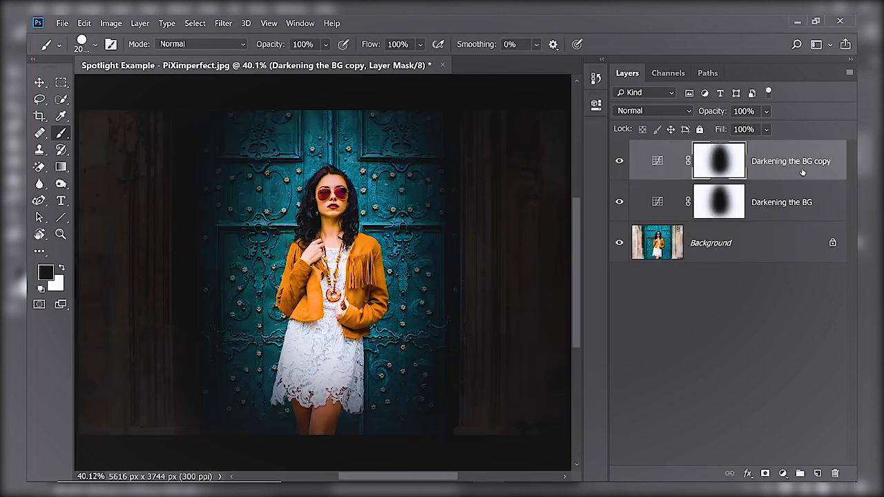
pyautogui.doubleClick(784, 163)
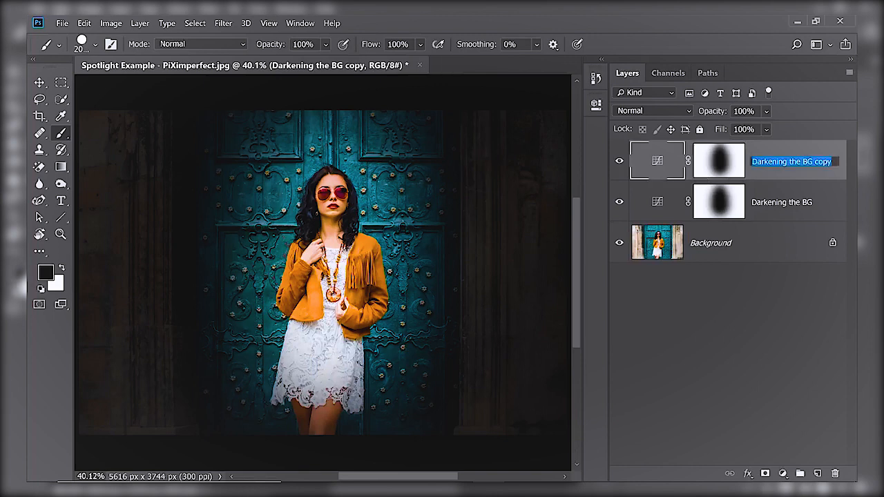
pyautogui.write('Brightening the Subject')
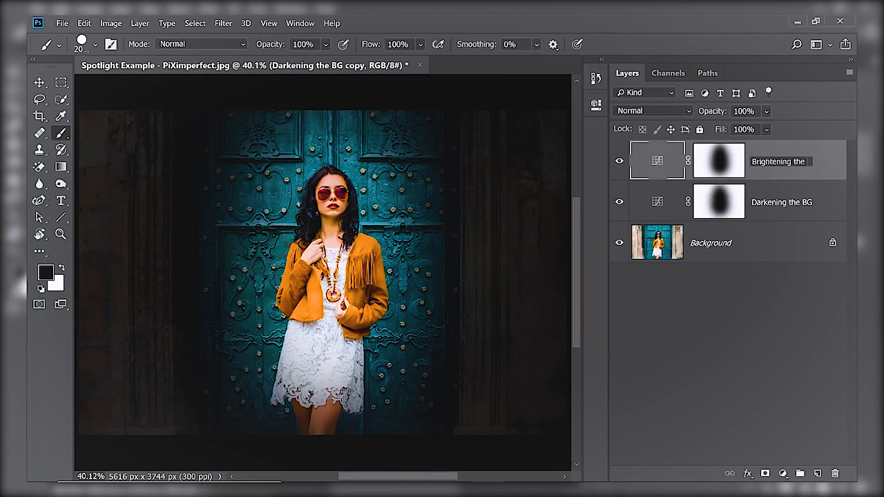
pyautogui.press('Return')
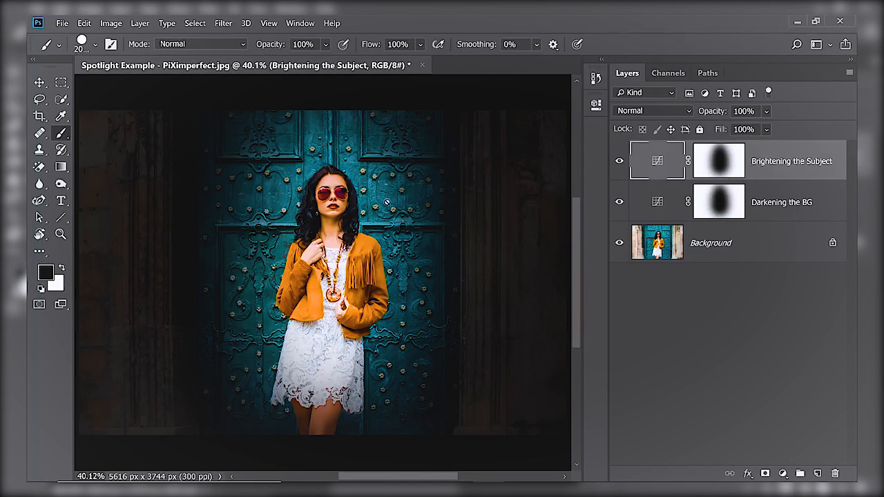
# Select the Brightening the Subject layer mask and invert it.
pyautogui.click(720, 164)
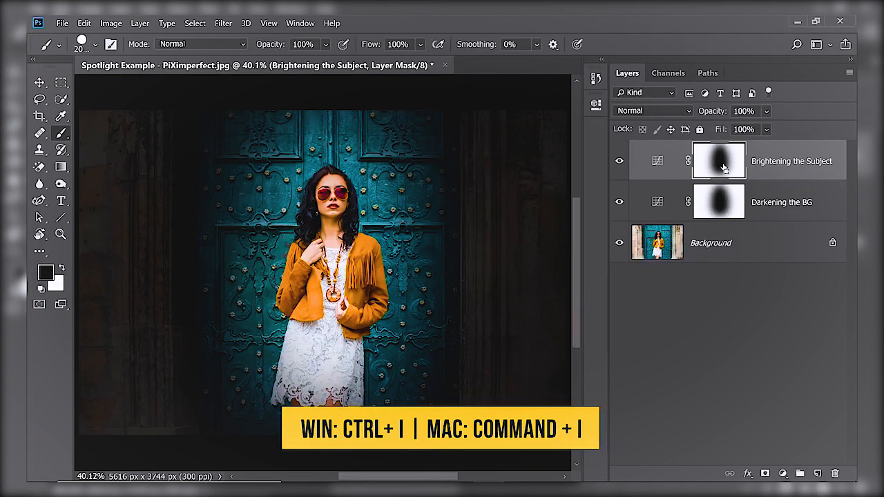
pyautogui.hotkey('ctrl', 'i')
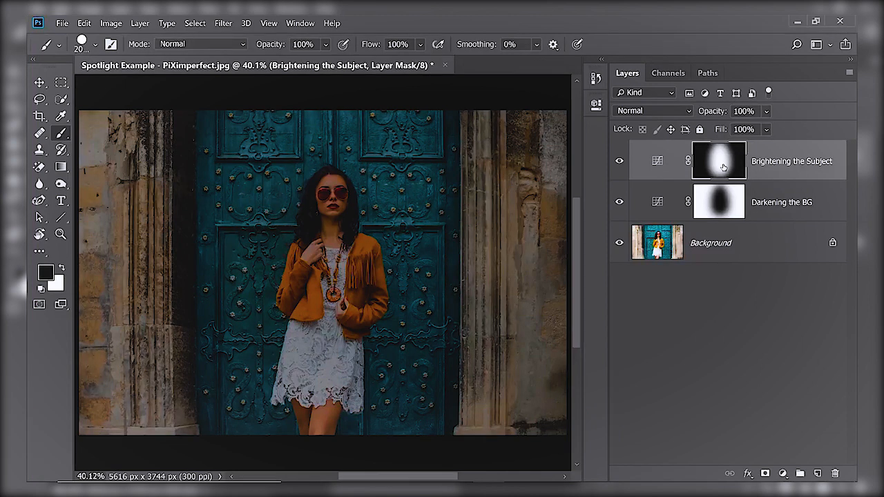
# Reset the Brightening the Subject curve to default, then brighten it by moving the white point inward and nudging the midtone up.
pyautogui.doubleClick(657, 161)
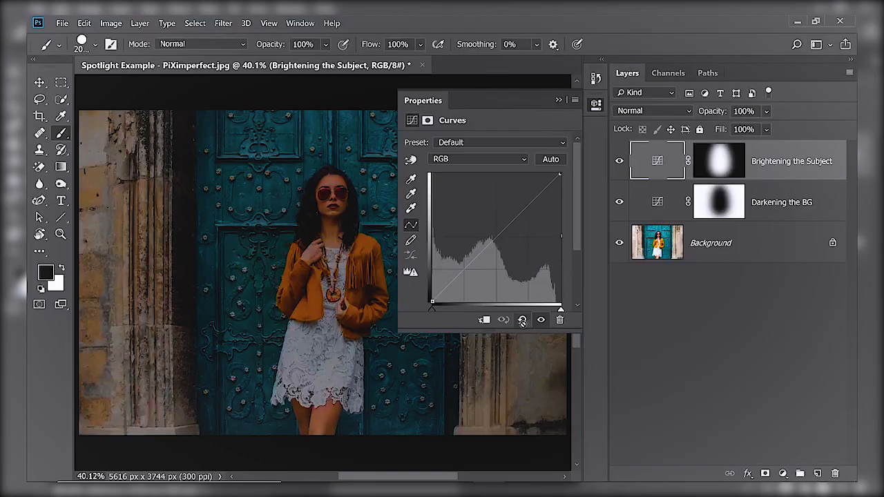
pyautogui.click(522, 320)
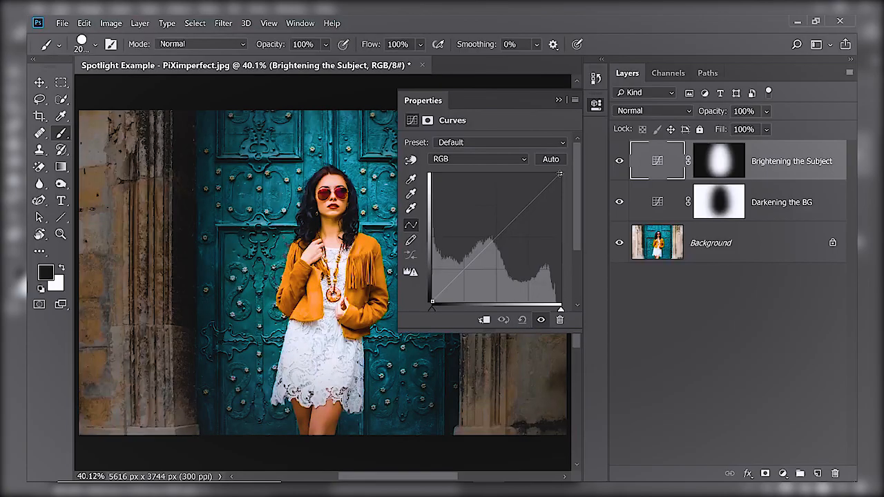
pyautogui.moveTo(560, 174); pyautogui.dragTo(539, 173)
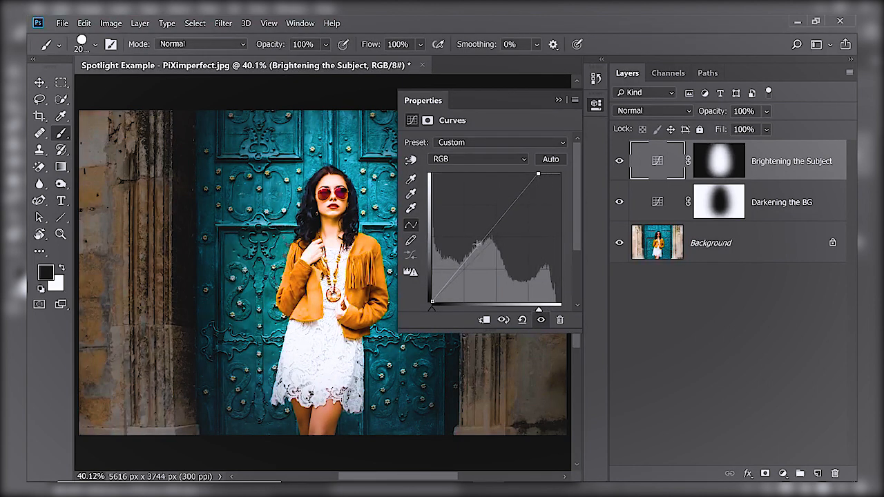
pyautogui.moveTo(478, 246); pyautogui.dragTo(481, 250)
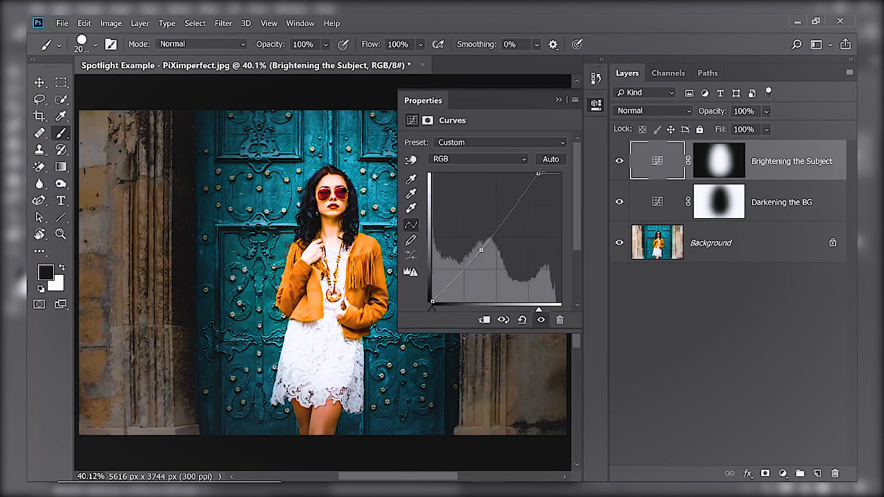
pyautogui.moveTo(538, 173); pyautogui.dragTo(540, 174)
# Close the Properties panel and toggle the Background layer's visibility off and on to compare.
pyautogui.click(558, 100)
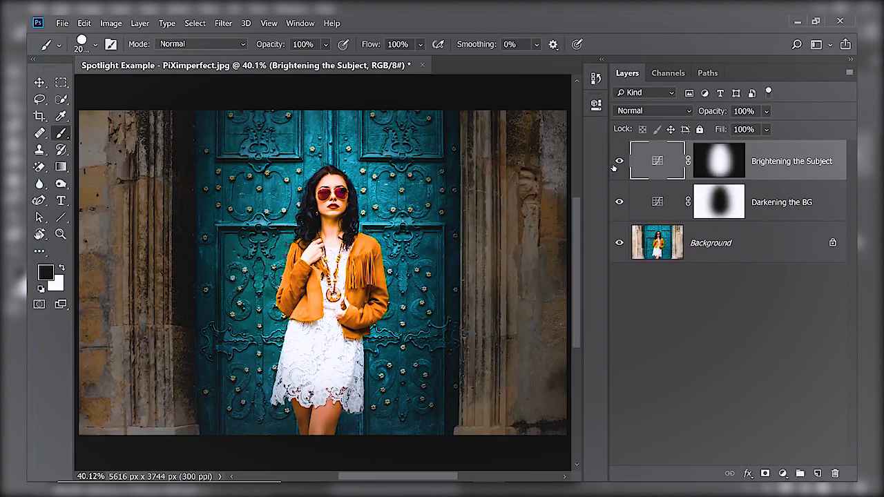
pyautogui.keyDown('alt'); pyautogui.click(617, 243); pyautogui.keyUp('alt')
pyautogui.keyDown('alt'); pyautogui.click(618, 243); pyautogui.keyUp('alt')
# Open the Brightening the Subject layer's blending options and split the Underlying Layer Blend If shadow slider to 20/121.
pyautogui.doubleClick(838, 163)
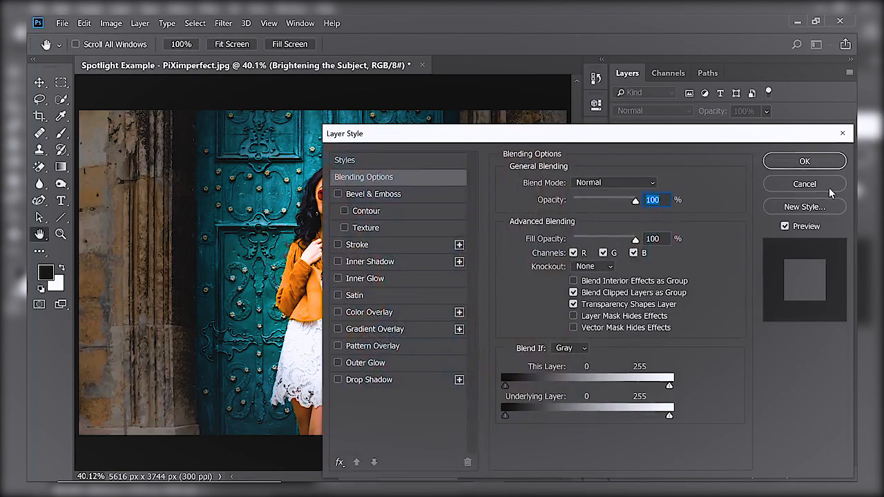
pyautogui.moveTo(504, 136); pyautogui.dragTo(561, 82)
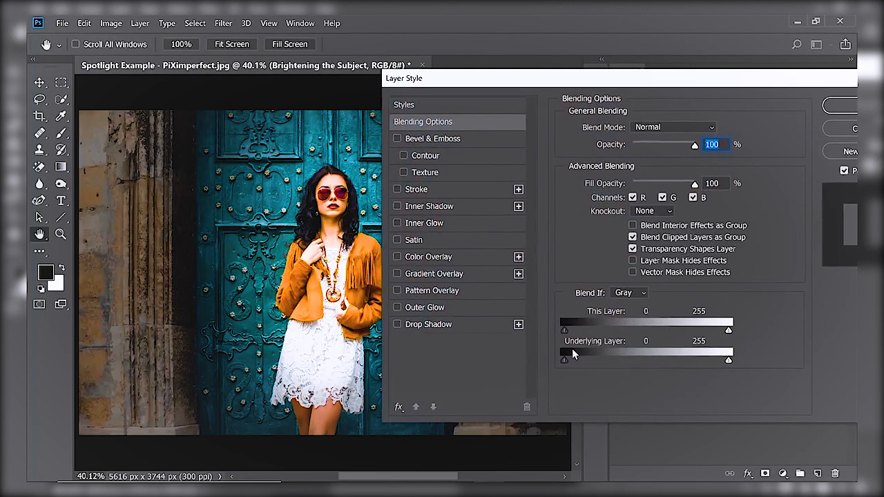
pyautogui.moveTo(564, 360); pyautogui.dragTo(635, 364)
pyautogui.scroll(-1, 316, 200)
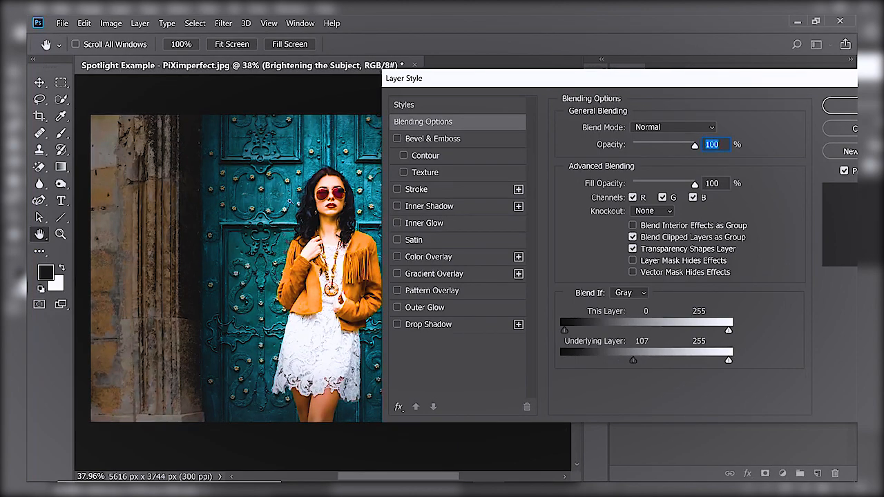
pyautogui.scroll(10, 314, 202)
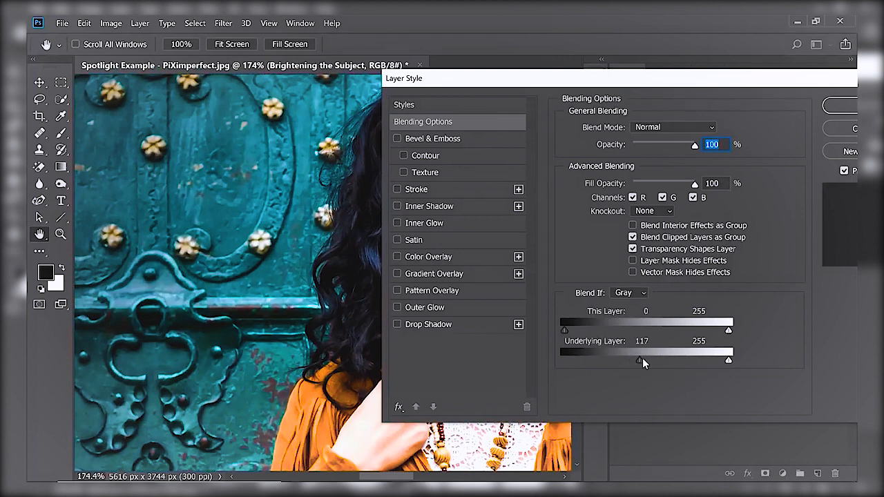
pyautogui.moveTo(642, 359)
pyautogui.mouseDown()
pyautogui.moveTo(574, 360)
pyautogui.moveTo(642, 362)
pyautogui.mouseUp()
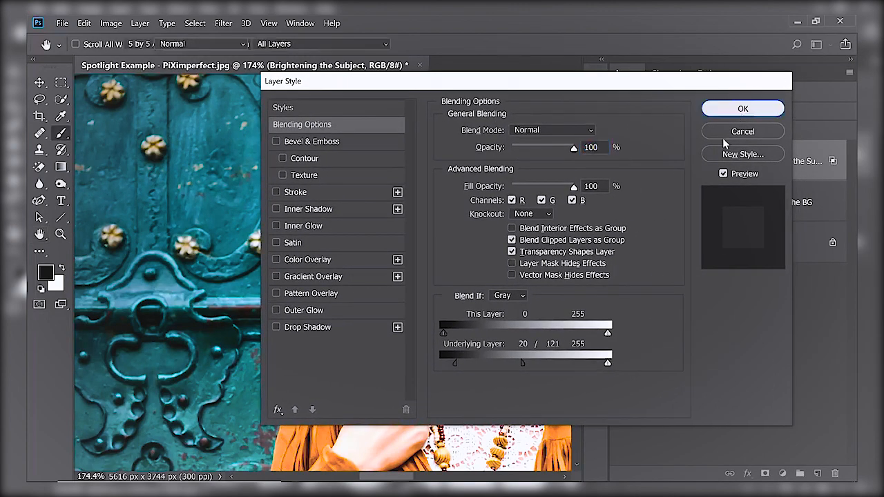
pyautogui.click(742, 108)
# Free-transform the Brightening the Subject mask, stretching it upward to extend over the subject's head.
pyautogui.hotkey('ctrl', '0')
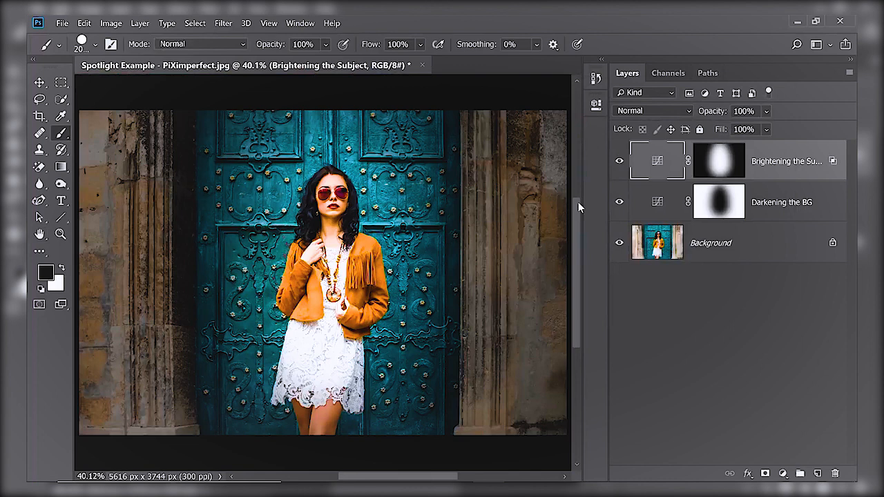
pyautogui.click(719, 162)
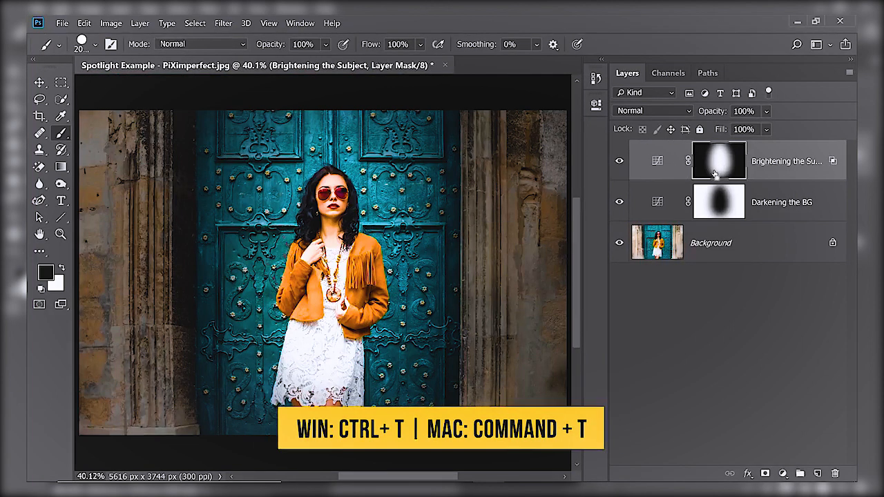
pyautogui.hotkey('ctrl', 't')
pyautogui.moveTo(332, 100); pyautogui.dragTo(332, 74)
pyautogui.press('Return')
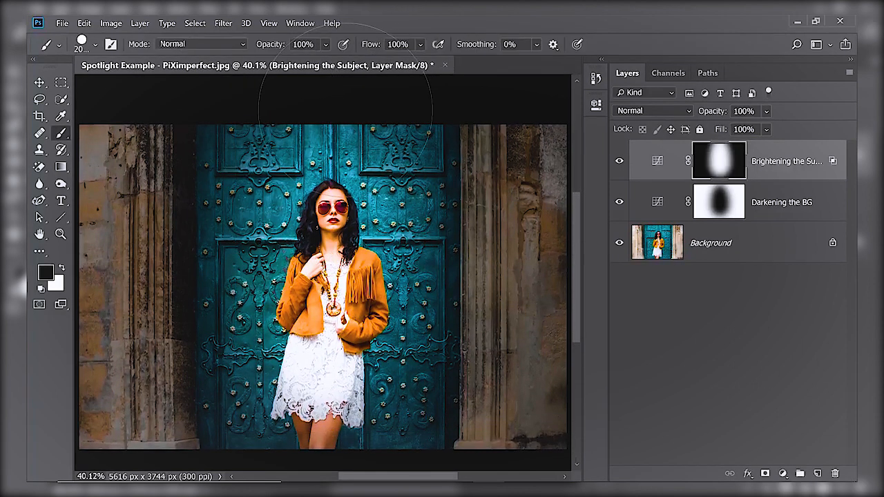
# Free-transform the Darkening the BG mask, stretching it upward the same way.
pyautogui.click(716, 202)
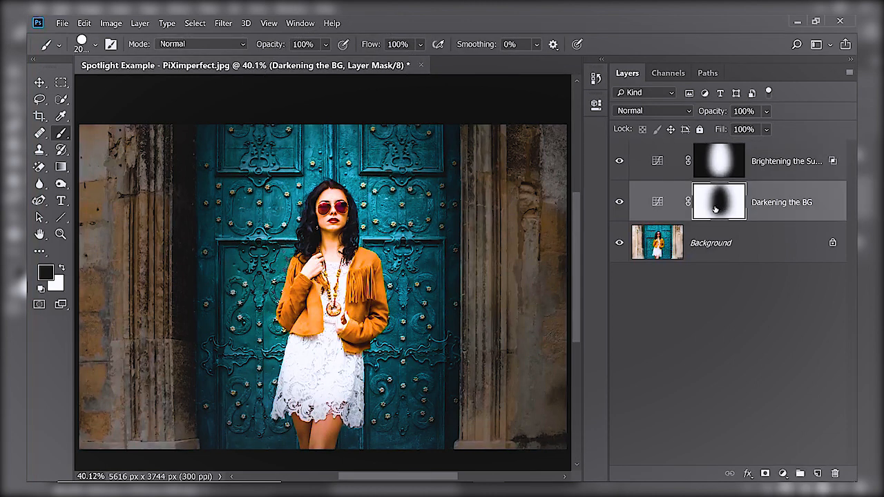
pyautogui.hotkey('ctrl', 't')
pyautogui.moveTo(331, 114); pyautogui.dragTo(335, 85)
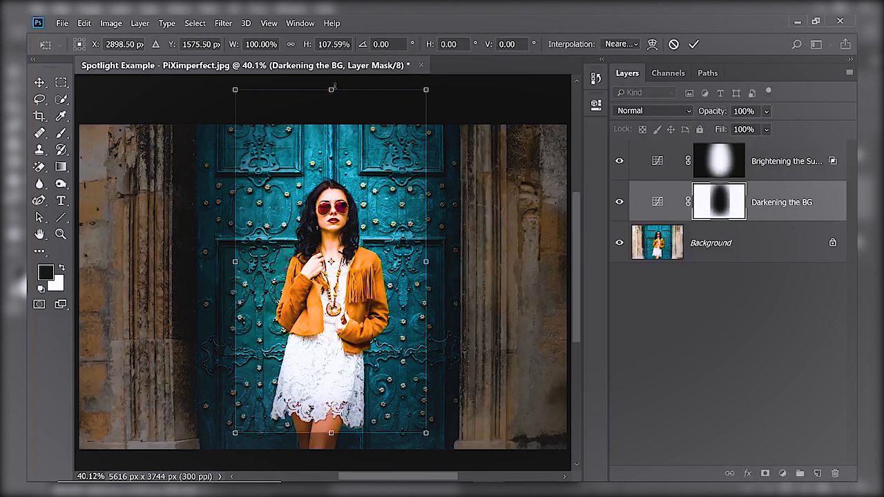
pyautogui.press('Return')
# Switch to the Brush tool and resize the brush to about 188 px with the Brightening the Subject mask selected.
pyautogui.press('b')
pyautogui.hotkey('ctrl', '0')
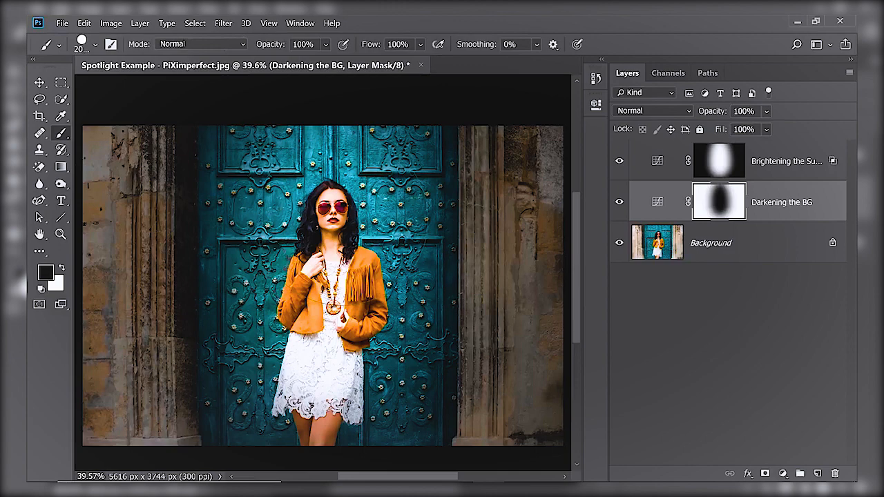
pyautogui.moveTo(336, 226); pyautogui.dragTo(399, 215)
pyautogui.click(718, 155)
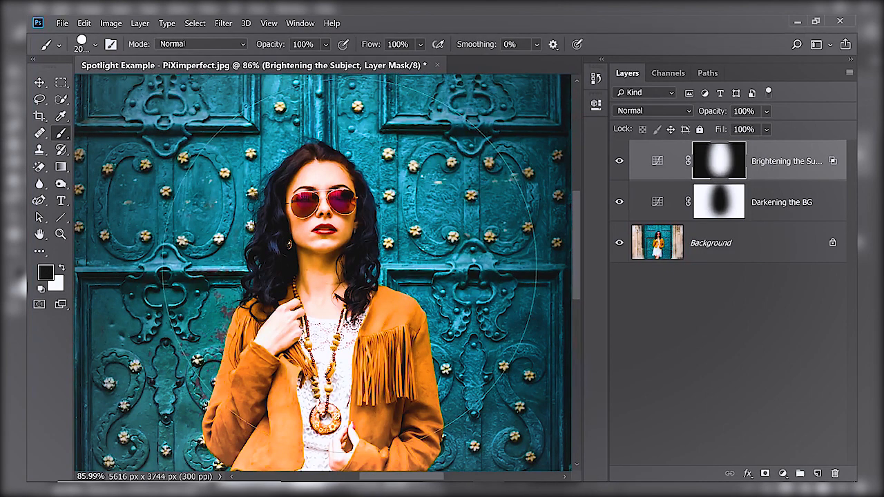
pyautogui.moveTo(352, 267); pyautogui.dragTo(29, 252)
pyautogui.moveTo(354, 240)
pyautogui.mouseDown()
pyautogui.moveTo(276, 228)
pyautogui.moveTo(268, 238)
pyautogui.mouseUp()
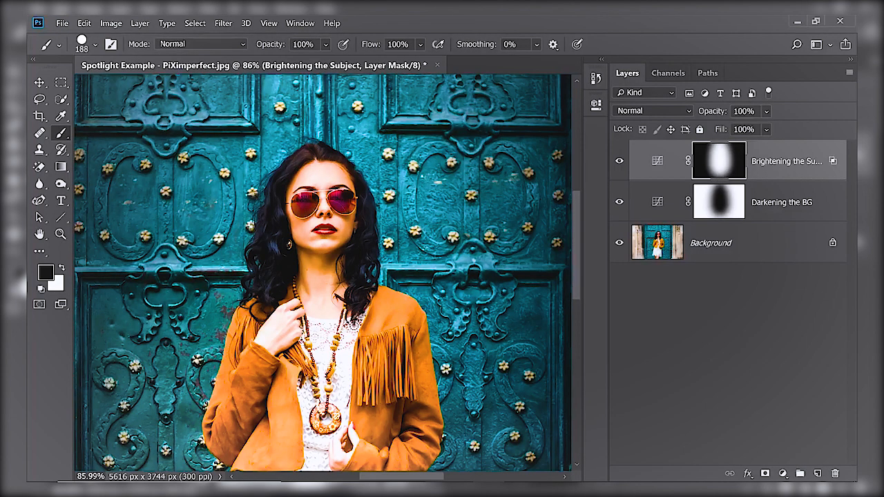
# Put the Brightening the Subject layer into a new group.
pyautogui.moveTo(729, 173); pyautogui.dragTo(777, 173)
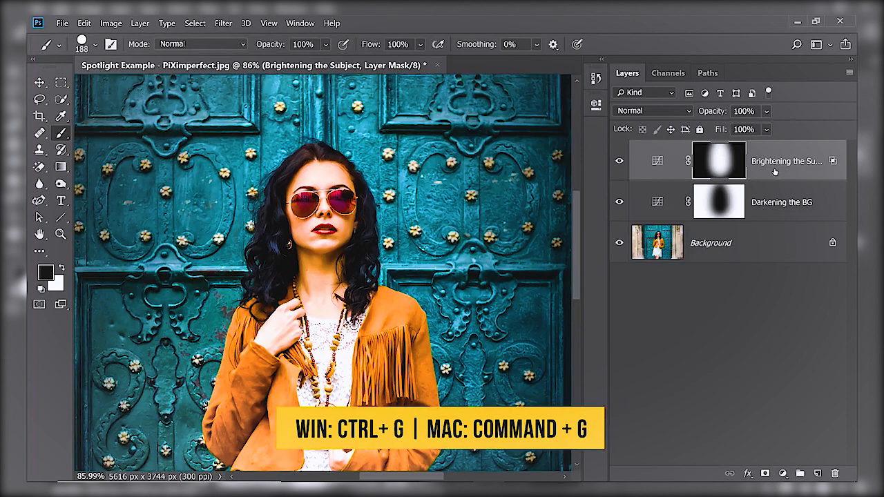
pyautogui.hotkey('ctrl', 'g')
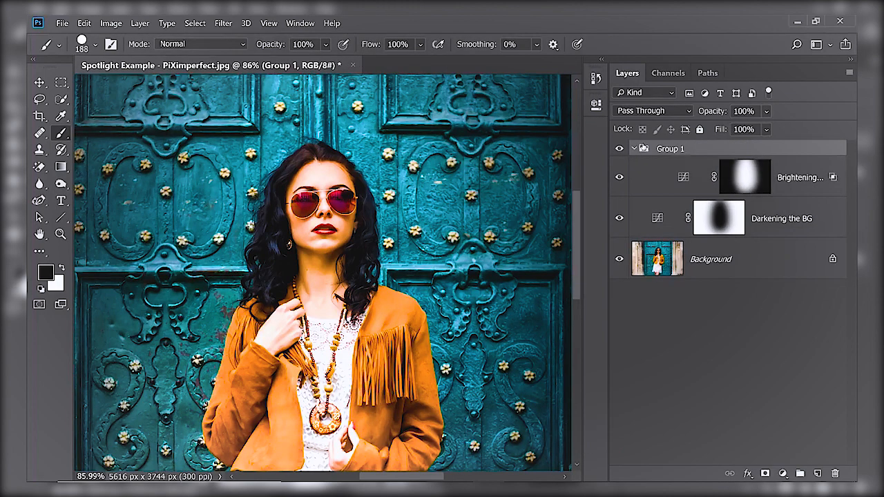
# Collapse Group 1 and add a white layer mask to it.
pyautogui.click(634, 150)
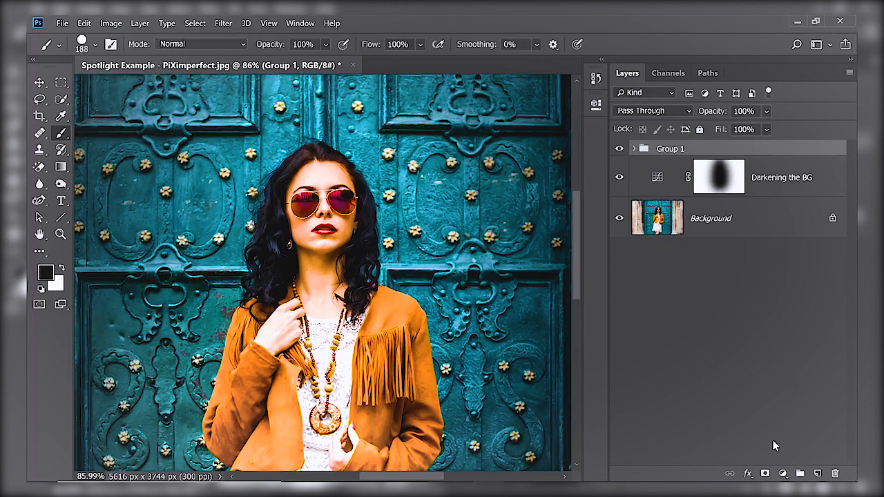
pyautogui.click(764, 474)
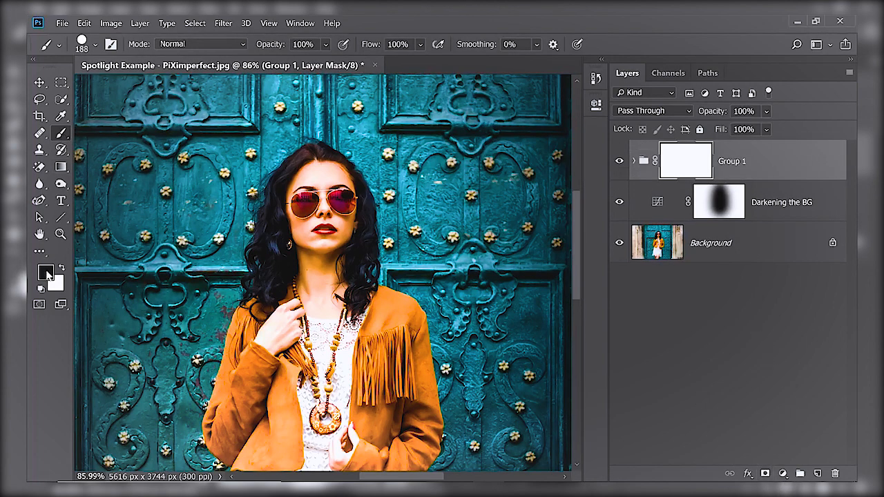
# Set the brush flow to 6% and choose the Soft Round brush.
pyautogui.click(395, 44)
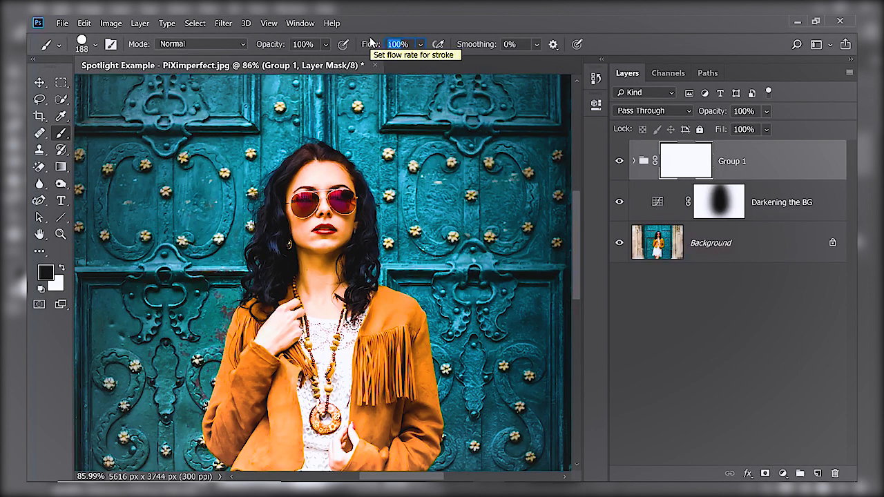
pyautogui.write('6')
pyautogui.keyDown('alt'); pyautogui.rightClick(315, 232); pyautogui.keyUp('alt')
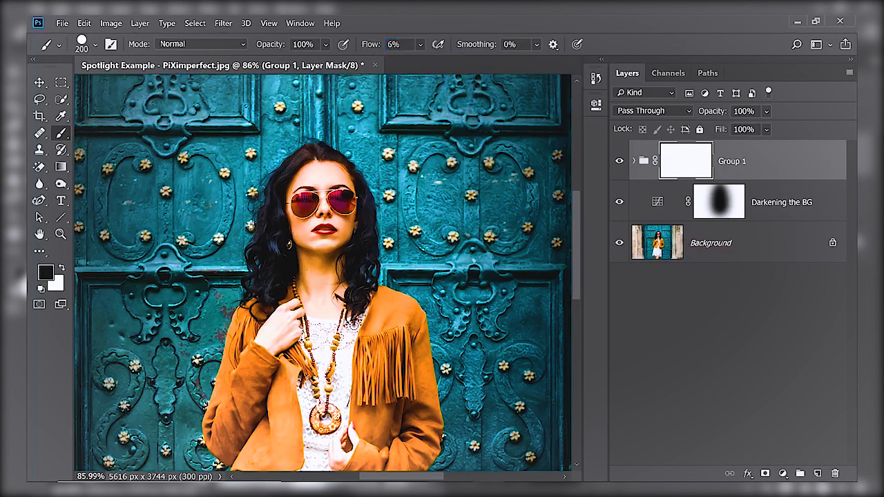
pyautogui.click(95, 44)
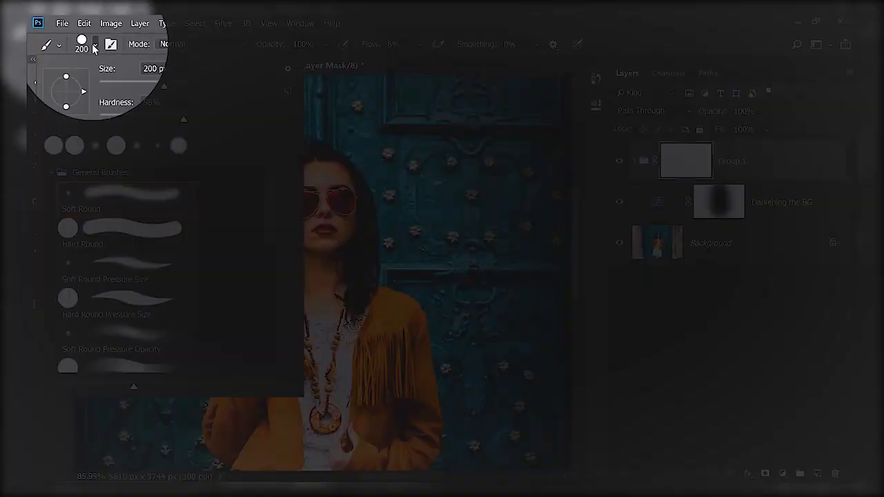
pyautogui.click(112, 196)
pyautogui.keyDown('alt'); pyautogui.rightClick(348, 286); pyautogui.keyUp('alt')
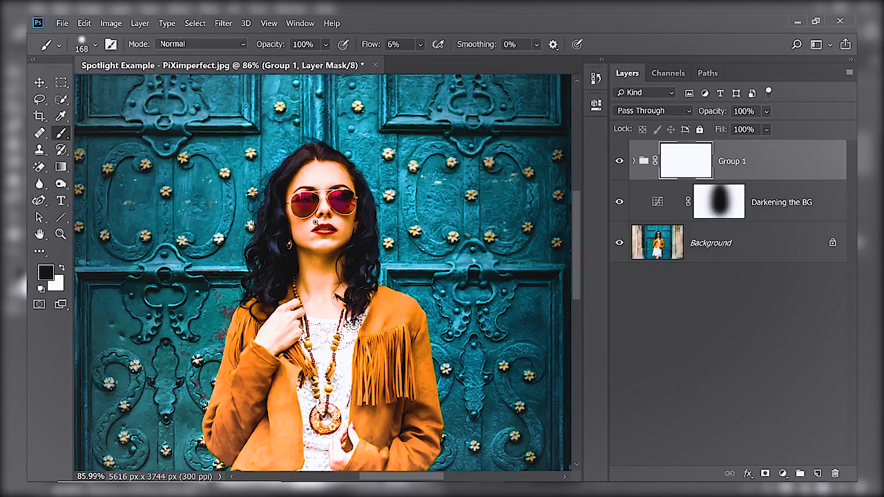
# Paint black on the group mask over the subject's face, neck and body at varying brush sizes.
pyautogui.scroll(3, 315, 222)
pyautogui.keyDown('alt'); pyautogui.rightClick(311, 188); pyautogui.keyUp('alt')
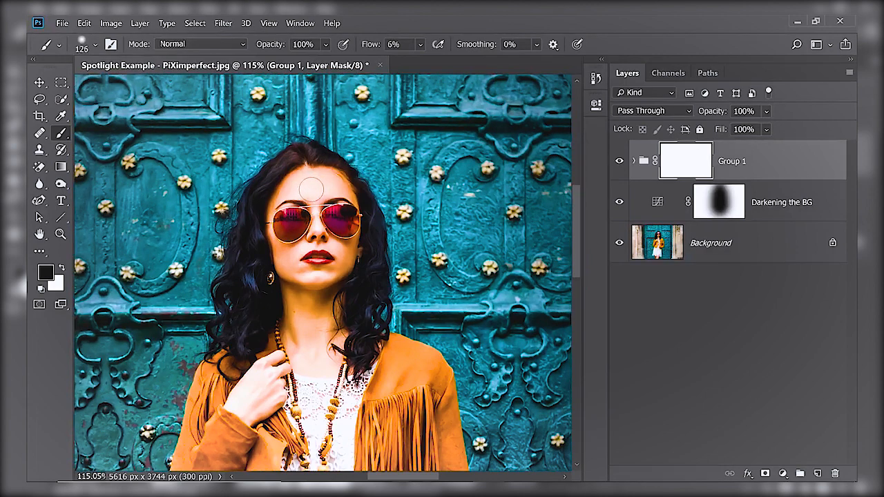
pyautogui.moveTo(311, 189)
pyautogui.mouseDown()
pyautogui.moveTo(327, 192)
pyautogui.moveTo(337, 136)
pyautogui.mouseUp()
pyautogui.keyDown('alt'); pyautogui.rightClick(330, 216); pyautogui.keyUp('alt')
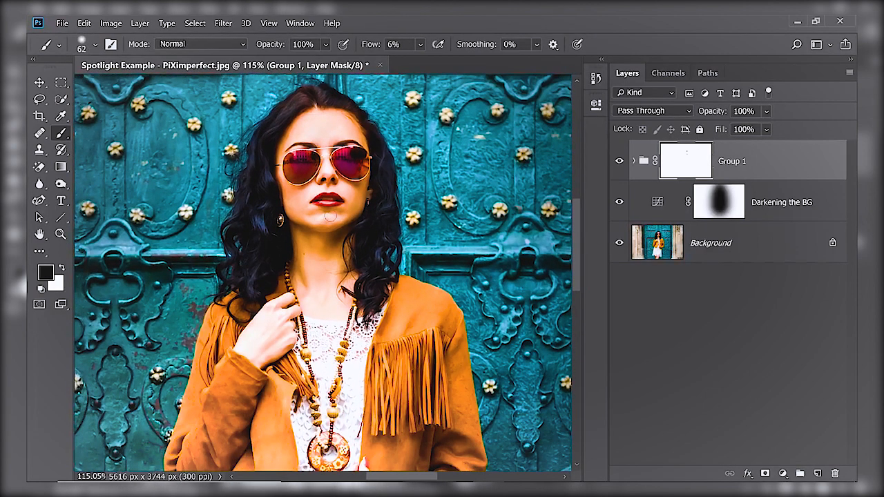
pyautogui.moveTo(315, 190)
pyautogui.mouseDown()
pyautogui.moveTo(337, 193)
pyautogui.moveTo(330, 199)
pyautogui.mouseUp()
pyautogui.scroll(-2, 353, 244)
pyautogui.moveTo(340, 263); pyautogui.dragTo(327, 169)
pyautogui.scroll(3, 338, 237)
pyautogui.moveTo(332, 237); pyautogui.dragTo(341, 277)
pyautogui.moveTo(324, 345)
pyautogui.mouseDown()
pyautogui.moveTo(329, 248)
pyautogui.moveTo(306, 420)
pyautogui.mouseUp()
pyautogui.scroll(-5, 325, 262)
pyautogui.hotkey('ctrl', '0')
pyautogui.moveTo(329, 255); pyautogui.dragTo(319, 387)
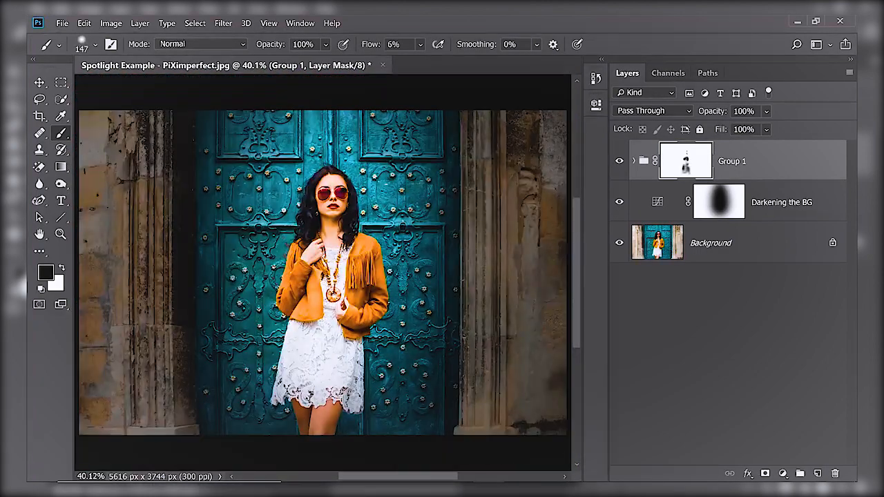
pyautogui.moveTo(302, 334); pyautogui.dragTo(324, 276)
# Toggle the Background layer's visibility off and on to compare.
pyautogui.keyDown('alt'); pyautogui.click(619, 243); pyautogui.keyUp('alt')
pyautogui.keyDown('alt'); pyautogui.click(619, 244); pyautogui.keyUp('alt')
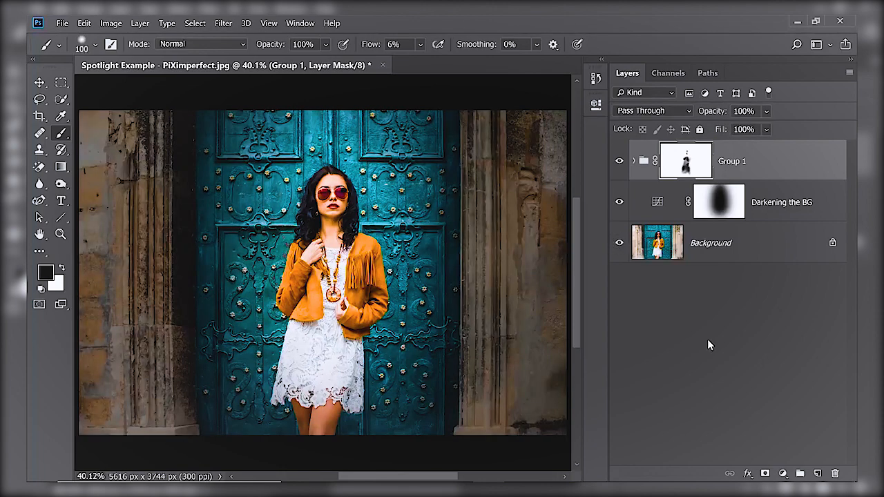
# Rename Group 1 to Brightening.
pyautogui.doubleClick(730, 160)
pyautogui.write('Brightening')
pyautogui.press('Return')
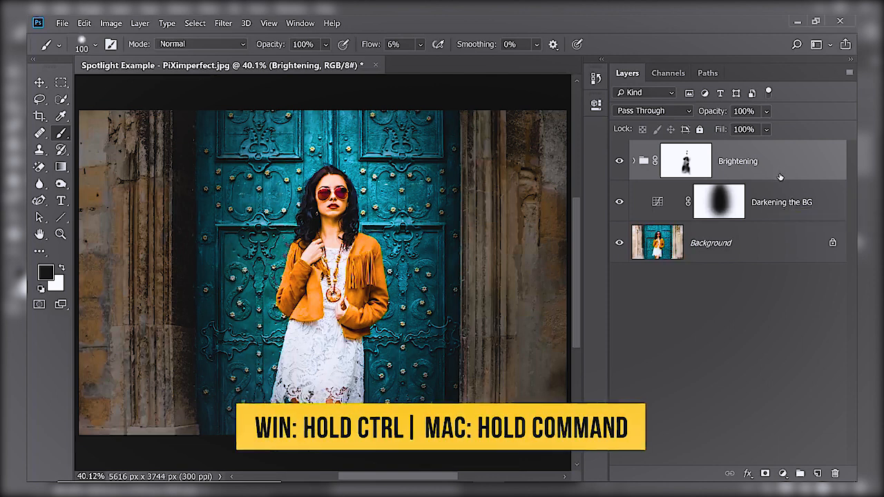
# Select the Brightening group together with Darkening the BG and group them.
pyautogui.keyDown('ctrl'); pyautogui.click(794, 201); pyautogui.keyUp('ctrl')
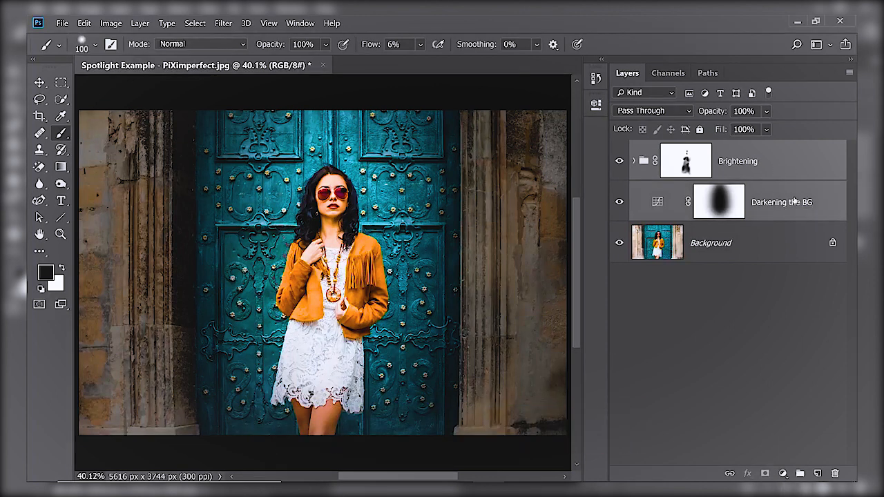
pyautogui.hotkey('ctrl', 'g')
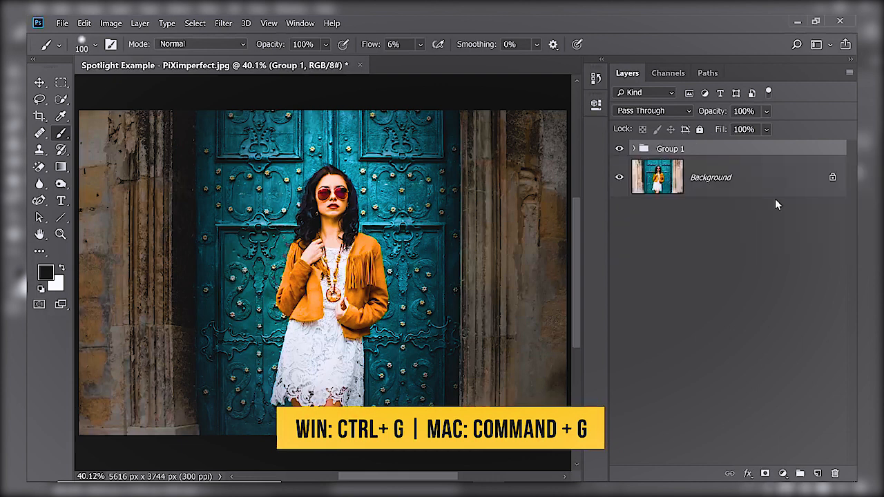
# Rename the new group to Spotlight Effect.
pyautogui.doubleClick(667, 149)
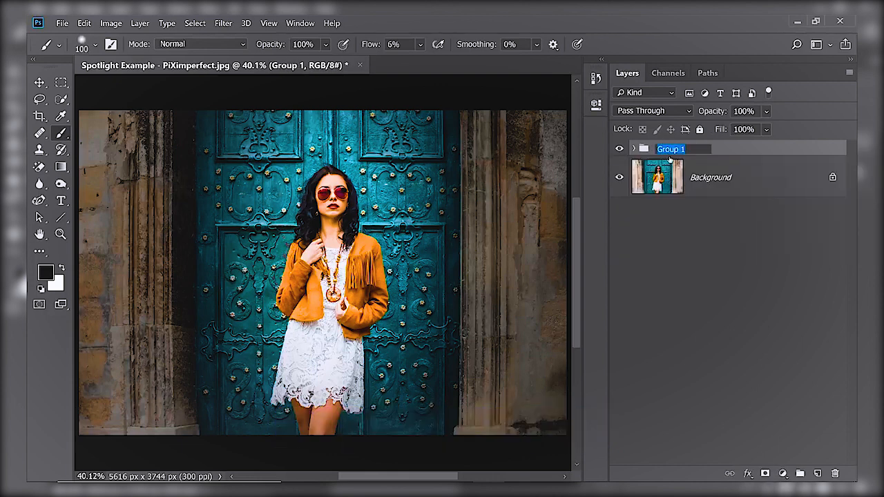
pyautogui.write('Spotlight Effect')
pyautogui.press('Return')
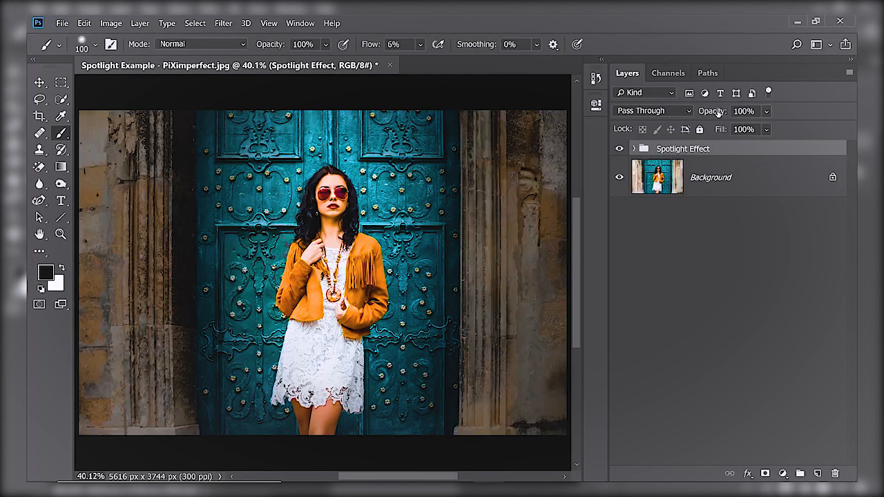
# Set the Spotlight Effect group's opacity to 96%.
pyautogui.moveTo(714, 113)
pyautogui.mouseDown()
pyautogui.moveTo(676, 108)
pyautogui.moveTo(709, 120)
pyautogui.mouseUp()
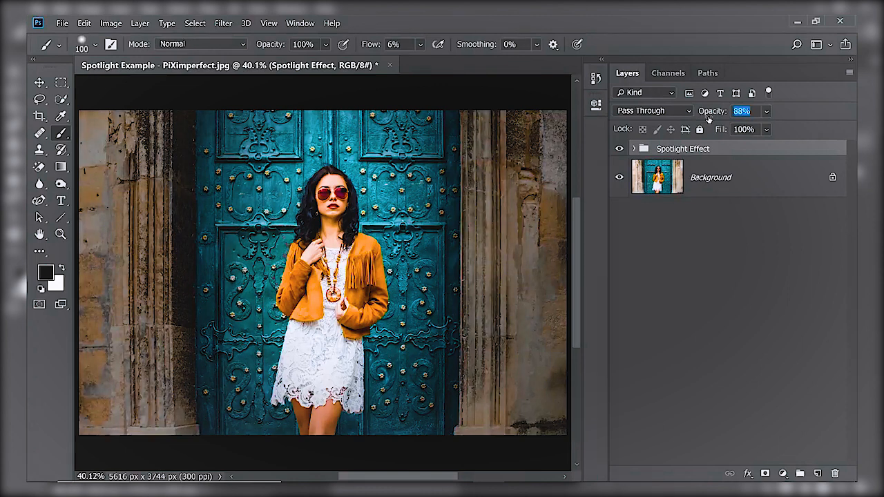
pyautogui.moveTo(708, 119); pyautogui.dragTo(736, 124)
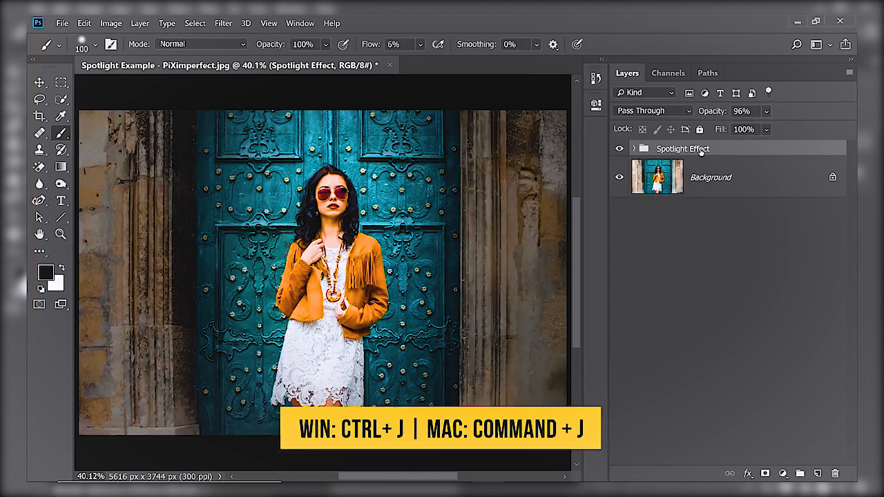
# Duplicate the Spotlight Effect group and select the original Spotlight Effect group.
pyautogui.hotkey('ctrl', 'j')
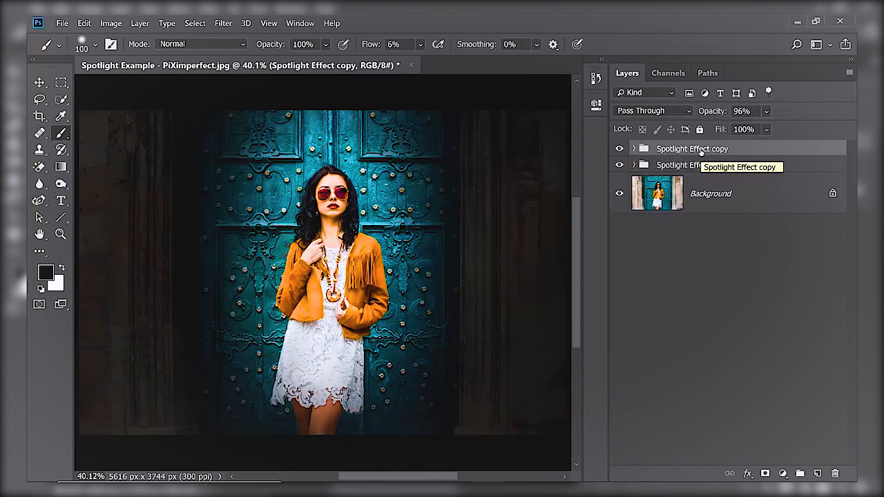
pyautogui.keyDown('shift'); pyautogui.click(704, 168); pyautogui.keyUp('shift')
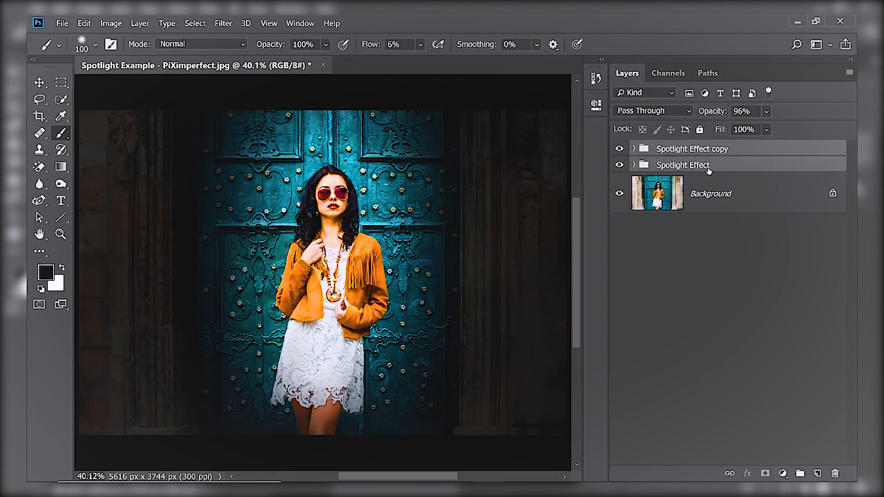
# Group the Spotlight Effect group into a new group and set that group's opacity to 100%.
pyautogui.hotkey('ctrl', 'g')
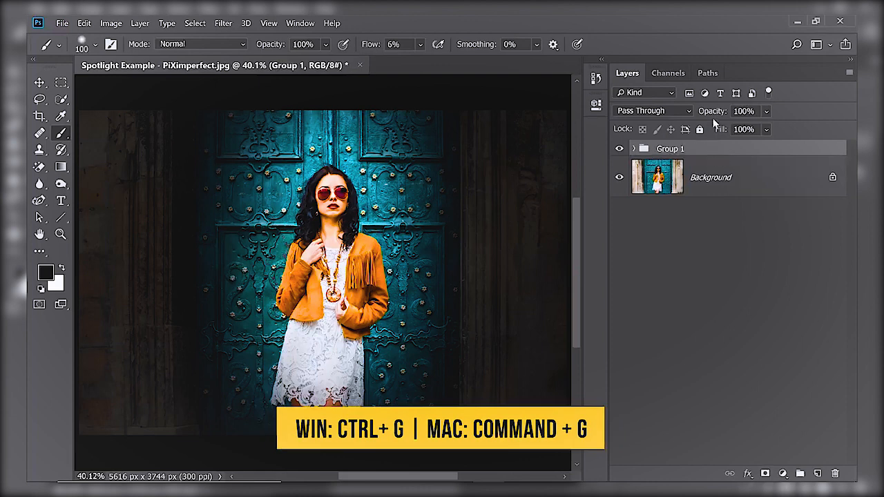
pyautogui.moveTo(698, 112)
pyautogui.mouseDown()
pyautogui.moveTo(689, 113)
pyautogui.moveTo(696, 127)
pyautogui.mouseUp()
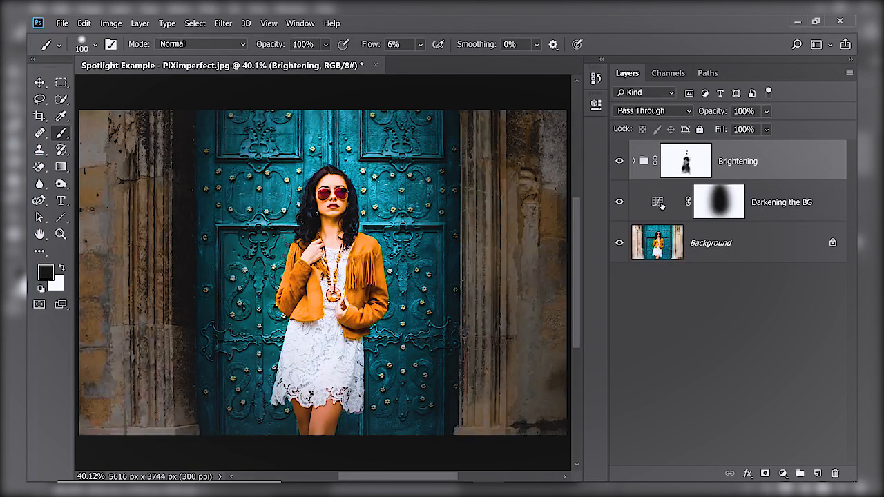
# Open the Darkening the BG Curves adjustment and lower the curve's top-right point to darken the background further.
pyautogui.doubleClick(658, 202)
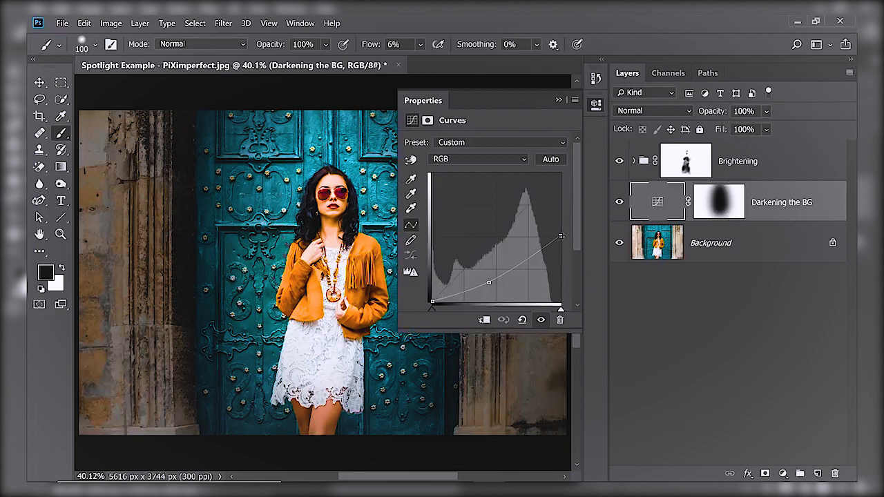
pyautogui.moveTo(560, 236); pyautogui.dragTo(560, 249)
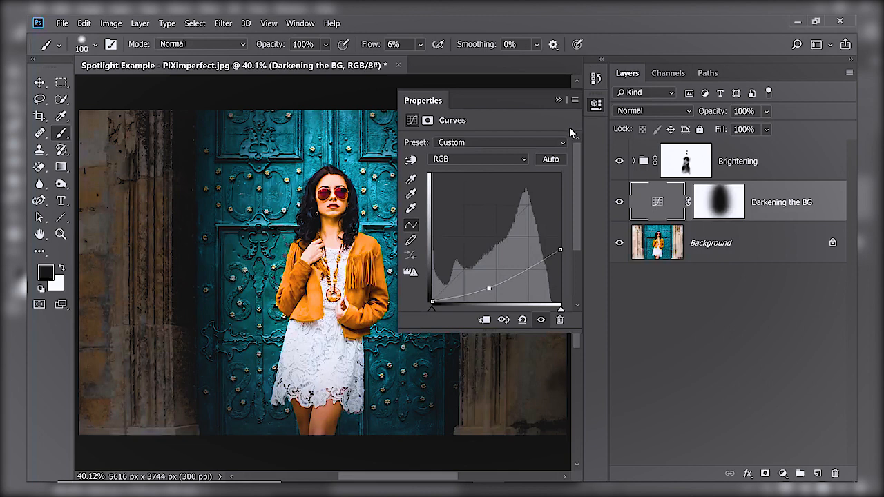
# In the Blue channel of the same curve, raise the midpoint and the black point slightly to tint the background blue.
pyautogui.click(503, 161)
pyautogui.click(487, 201)
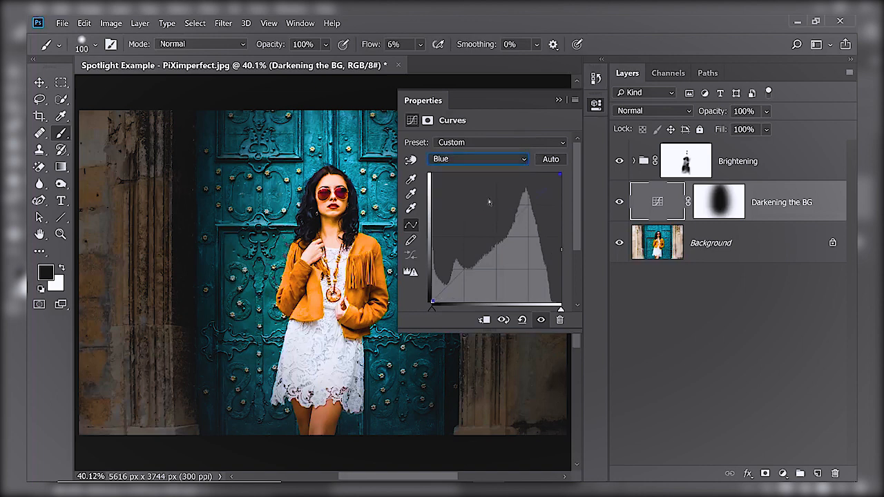
pyautogui.moveTo(493, 239)
pyautogui.mouseDown()
pyautogui.moveTo(498, 233)
pyautogui.moveTo(491, 237)
pyautogui.mouseUp()
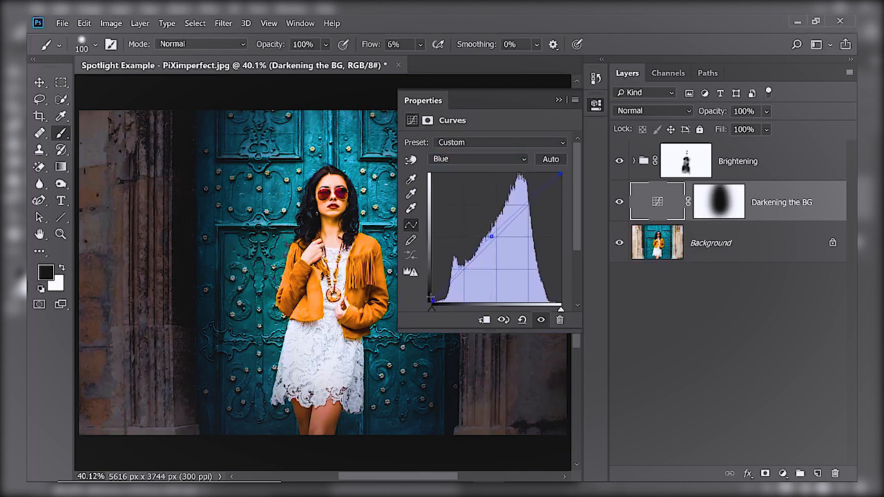
pyautogui.moveTo(431, 300); pyautogui.dragTo(430, 295)
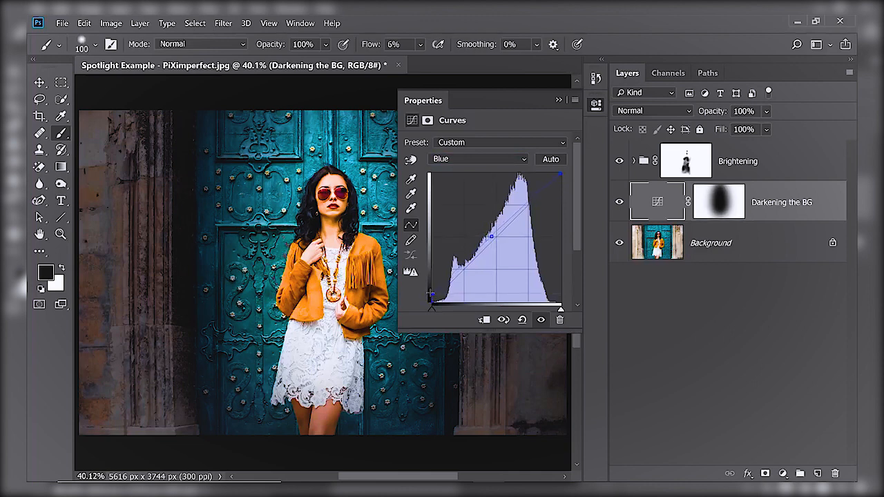
pyautogui.click(559, 101)
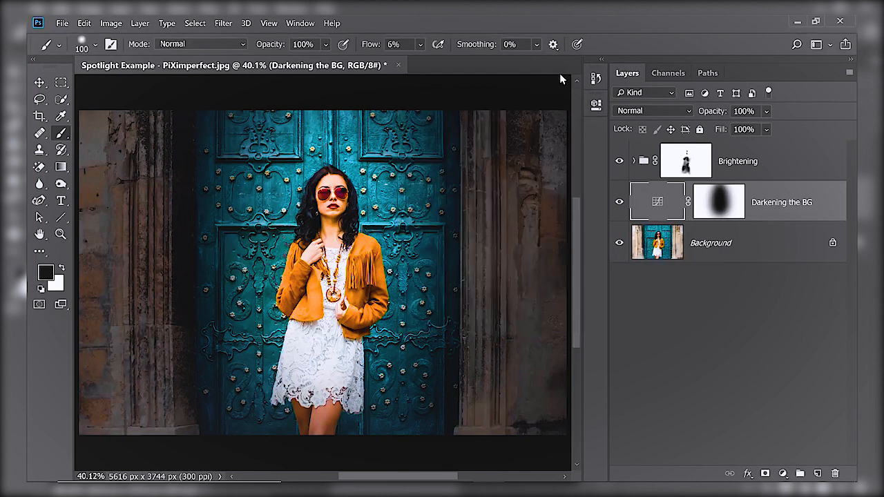